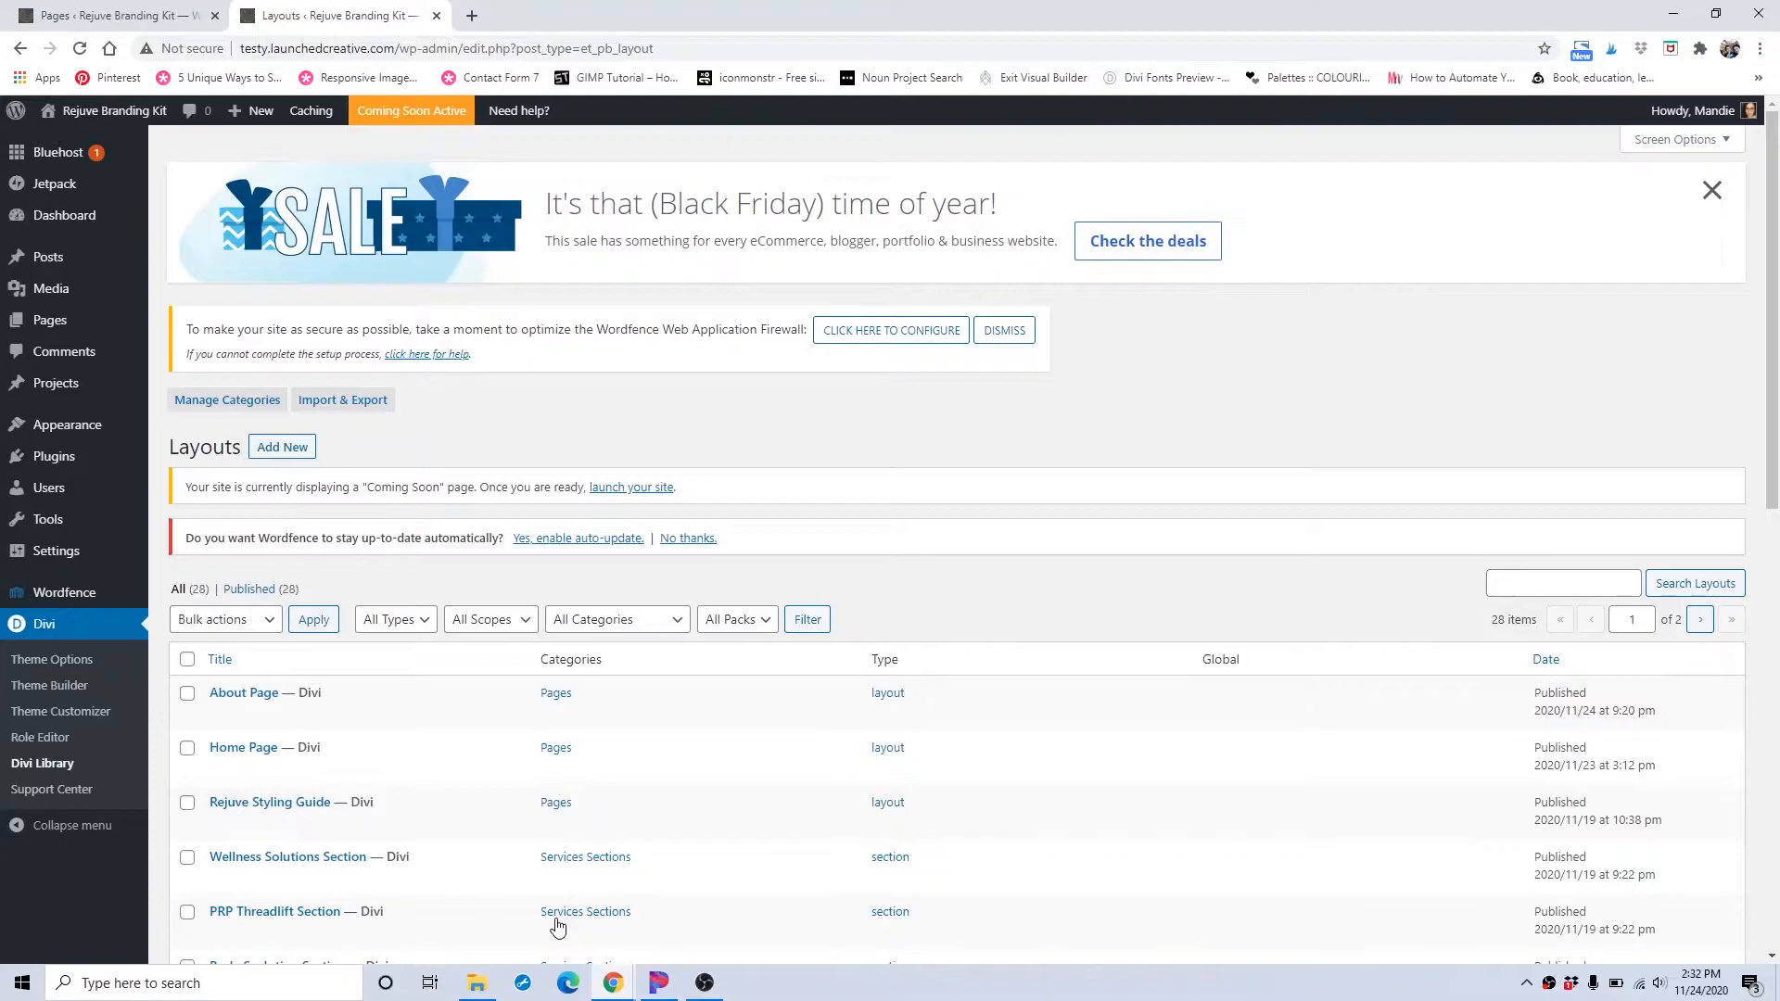
{"action": "mouse_move", "coordinate": [65, 593]}
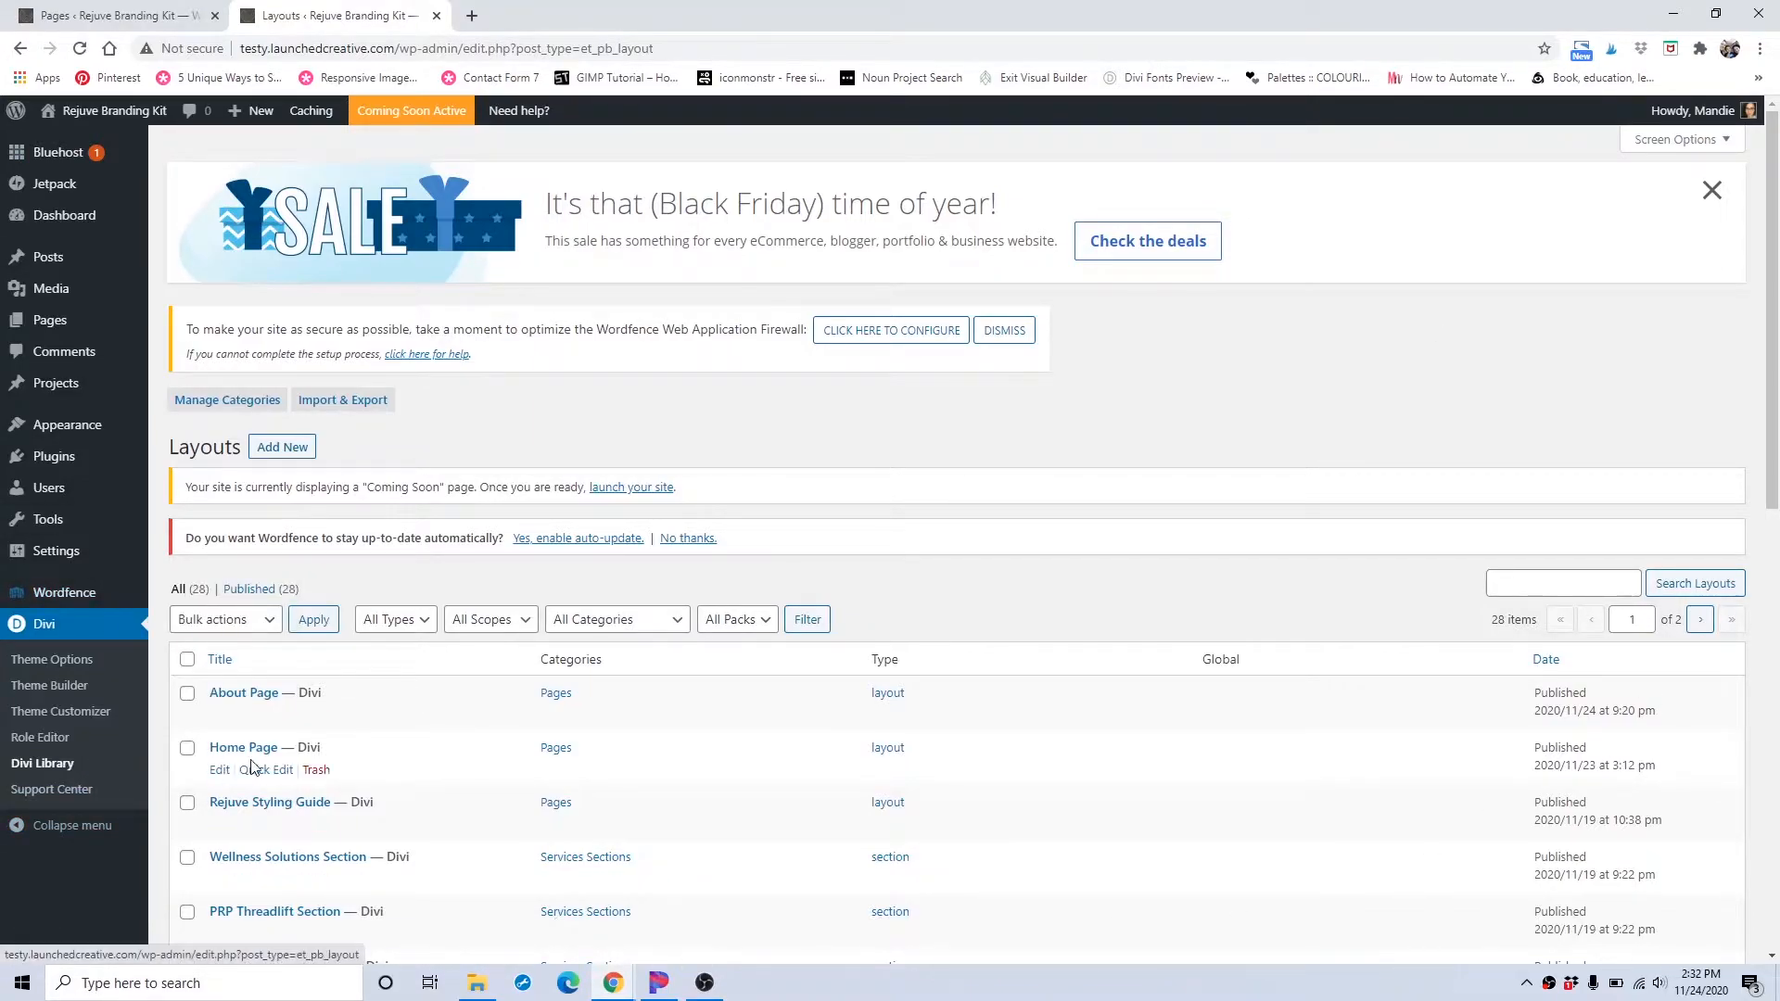
{"action": "scroll", "coordinate": [246, 760], "scroll_direction": "down", "scroll_amount": 1}
{"action": "scroll", "coordinate": [241, 760], "scroll_direction": "up", "scroll_amount": 1}
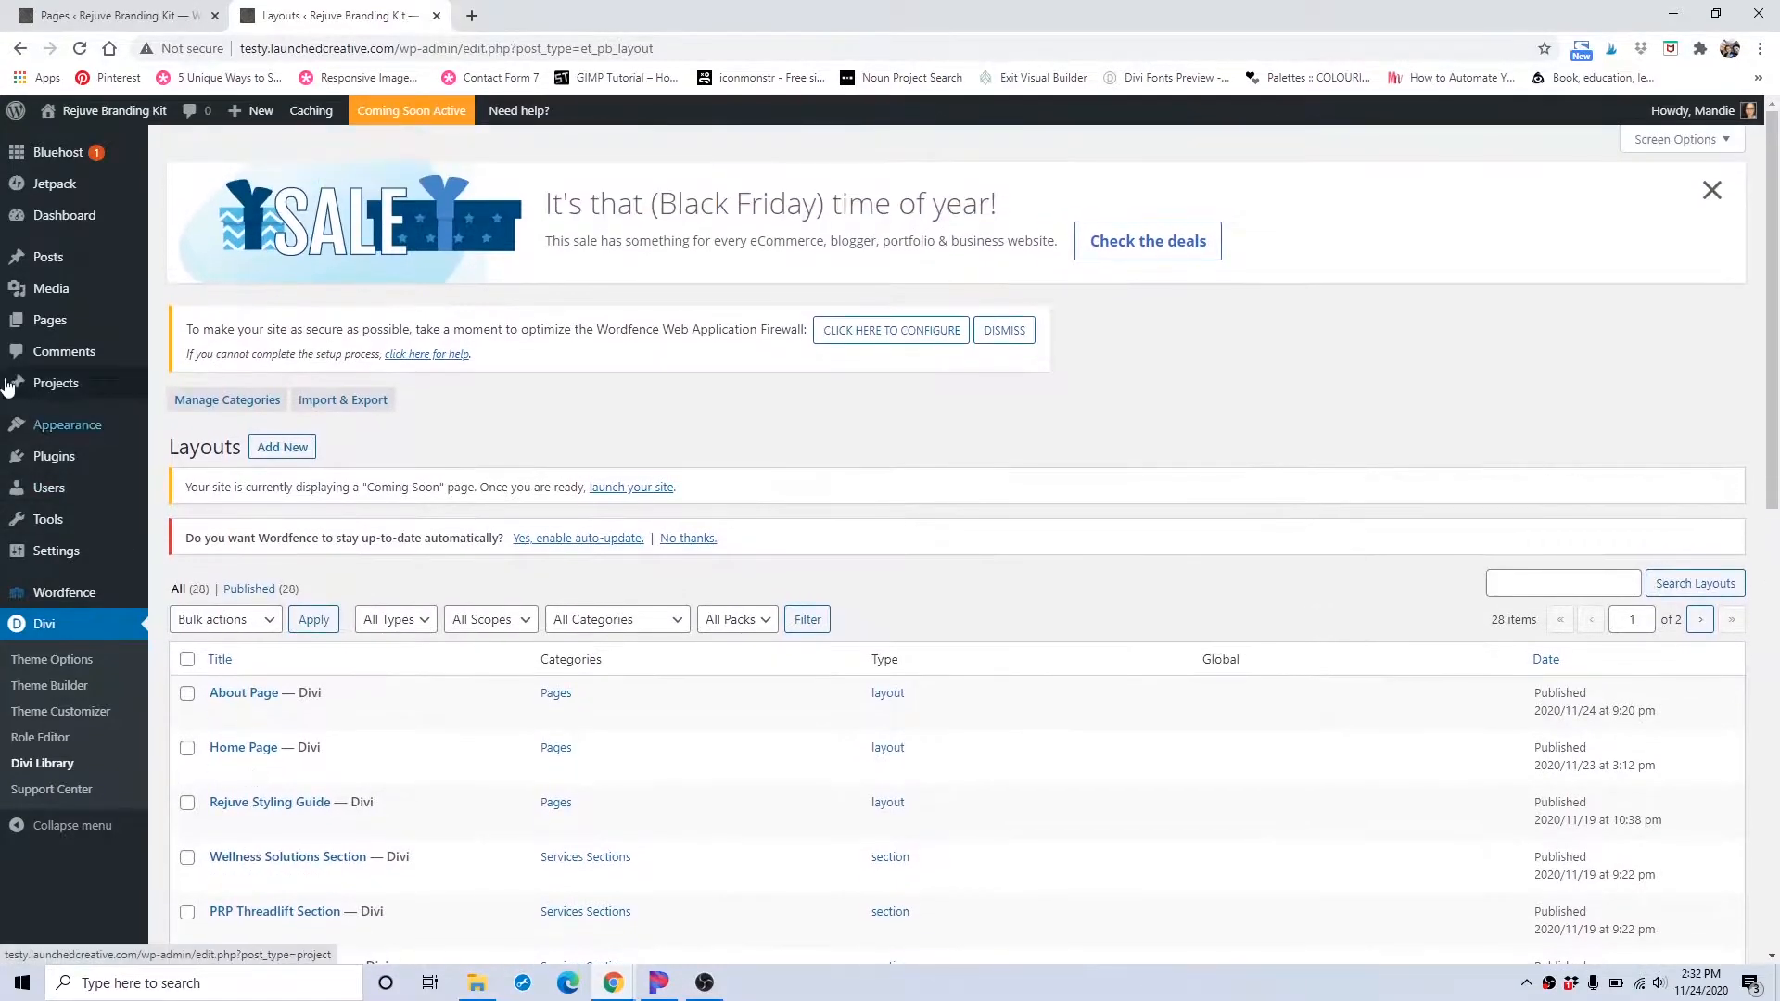
{"action": "mouse_move", "coordinate": [18, 330]}
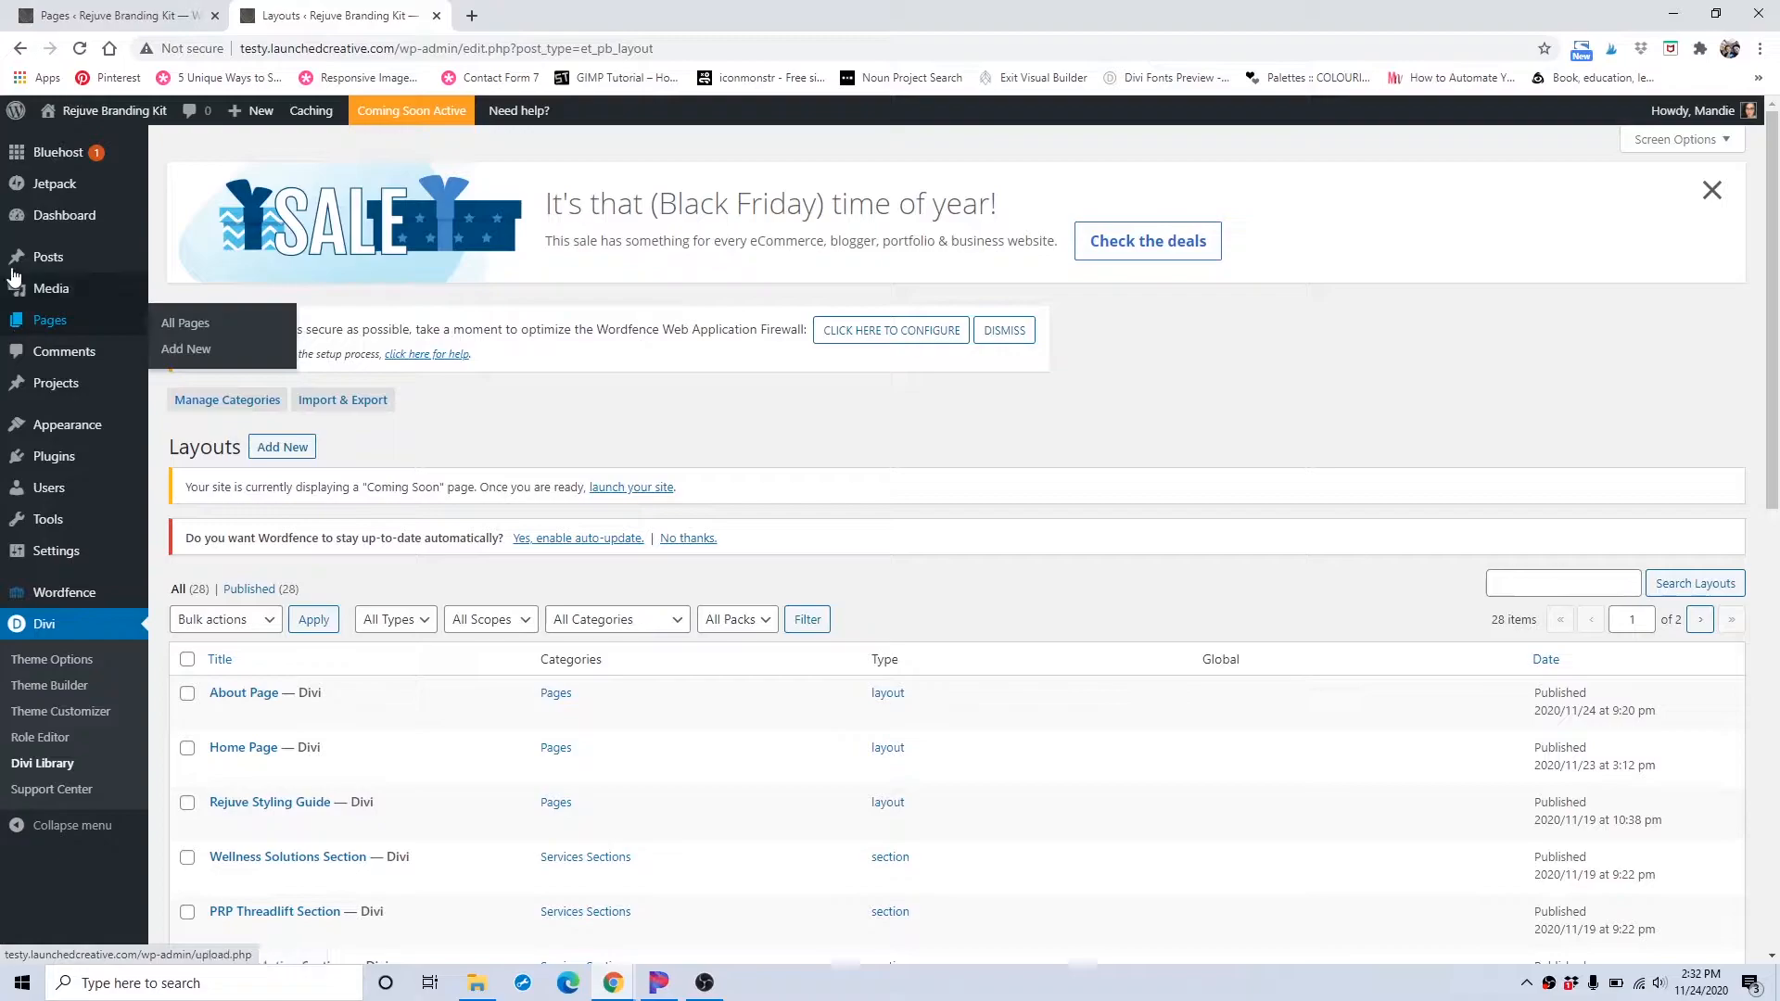
{"action": "mouse_move", "coordinate": [37, 216]}
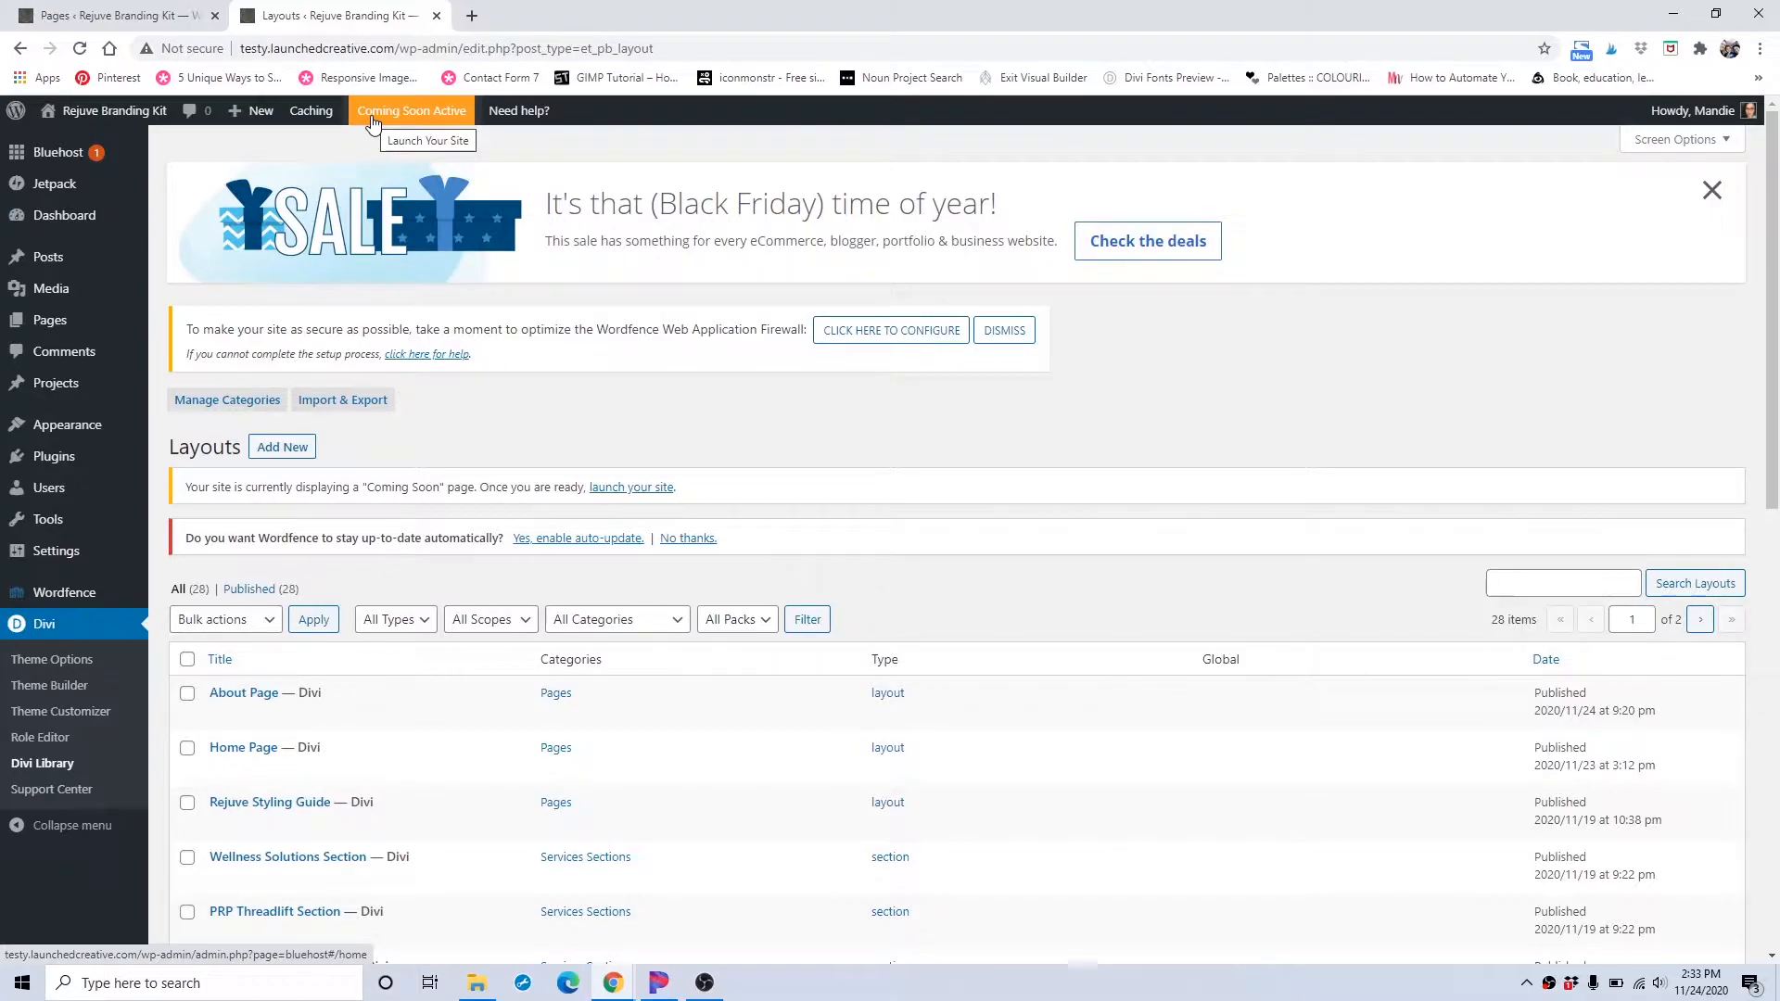
{"action": "mouse_move", "coordinate": [4, 274]}
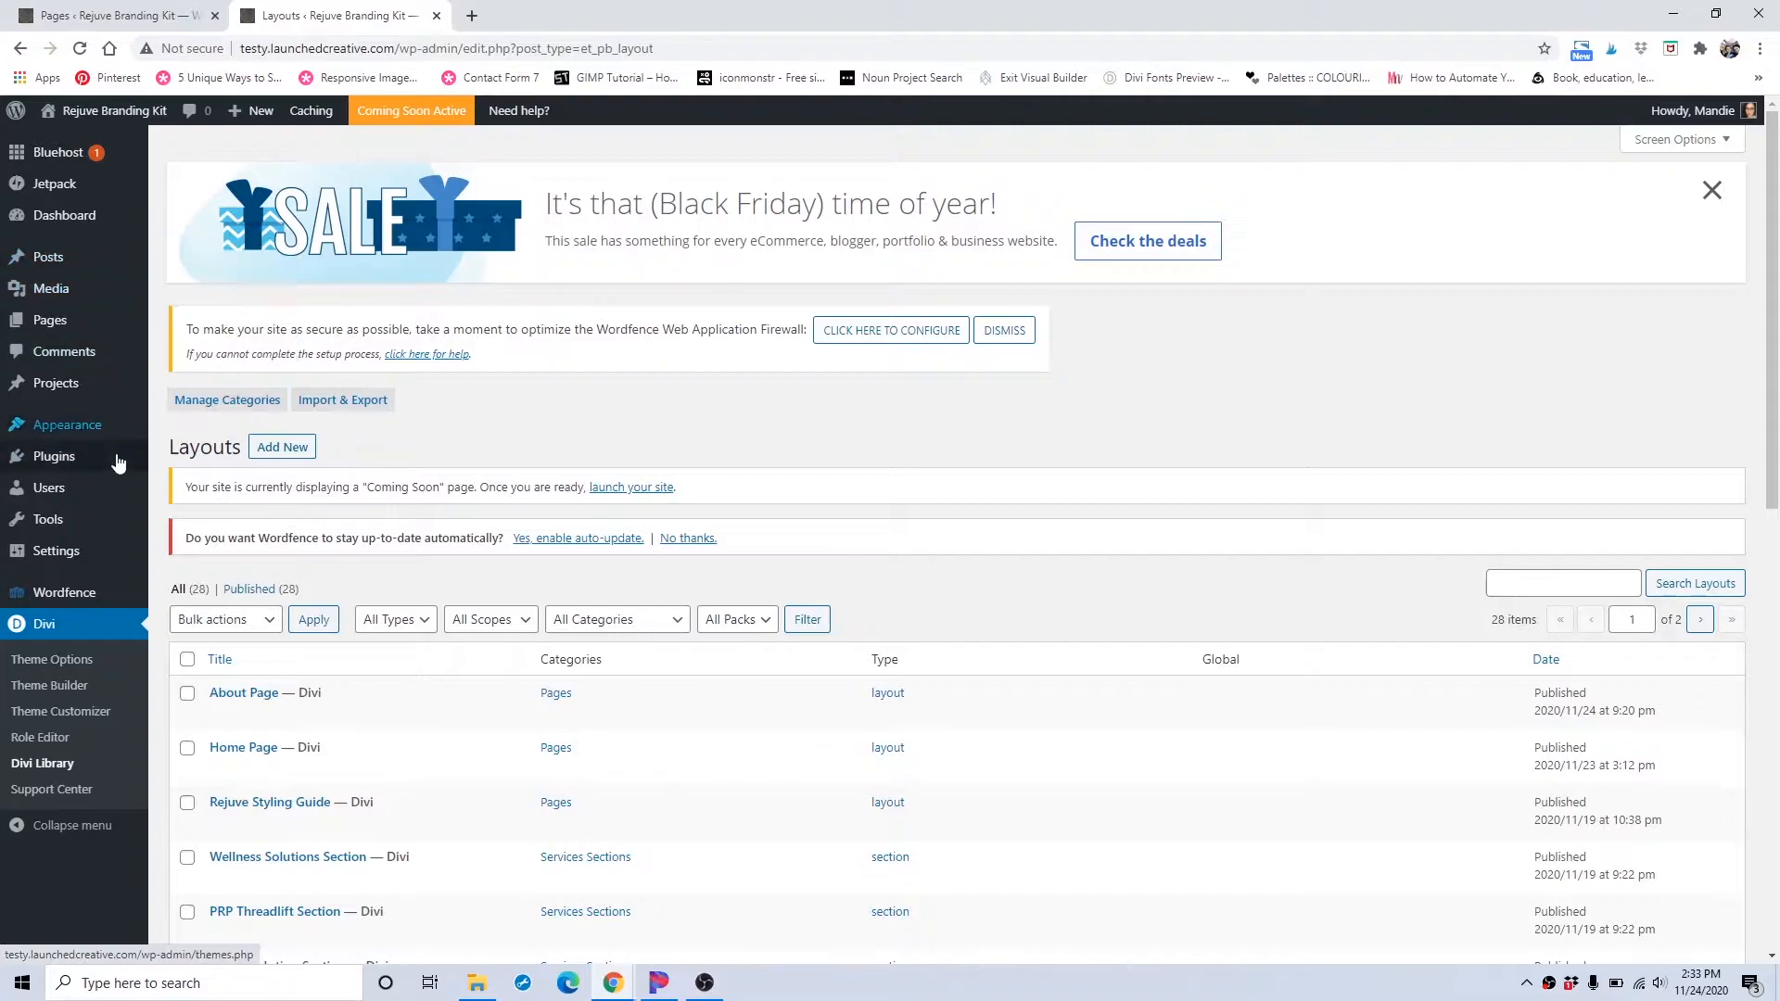
{"action": "mouse_move", "coordinate": [132, 478]}
{"action": "mouse_move", "coordinate": [4, 517]}
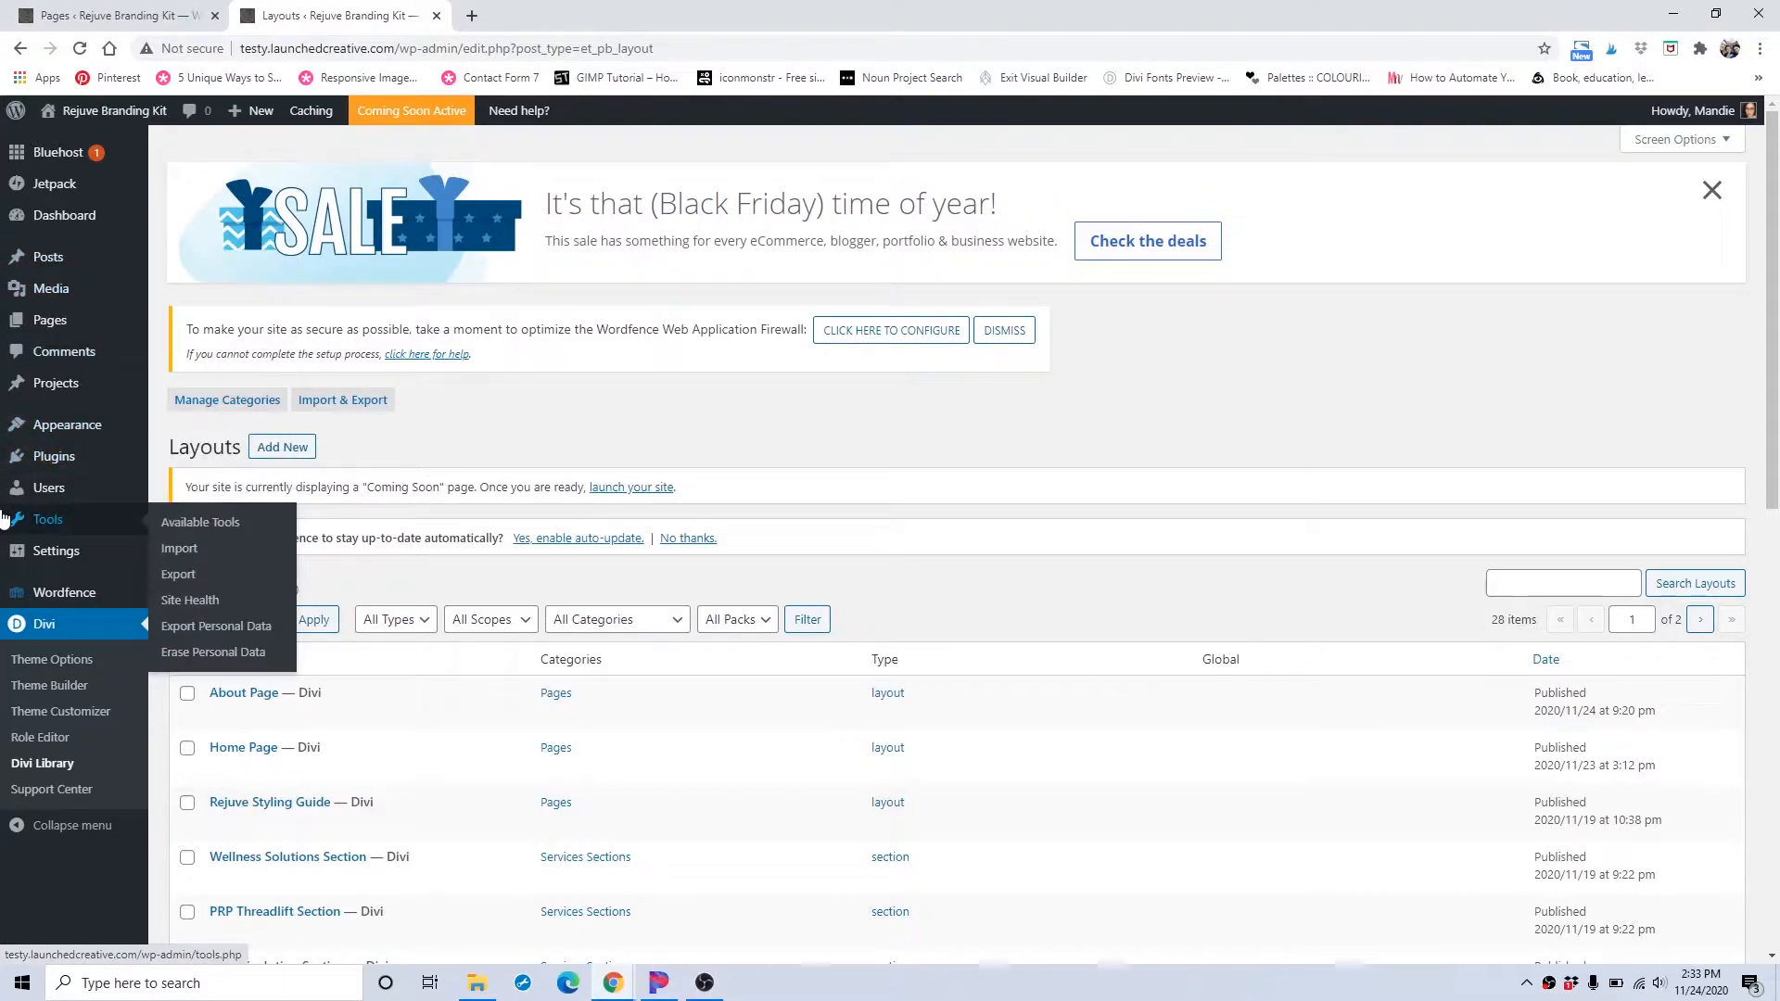
{"action": "mouse_move", "coordinate": [4, 461]}
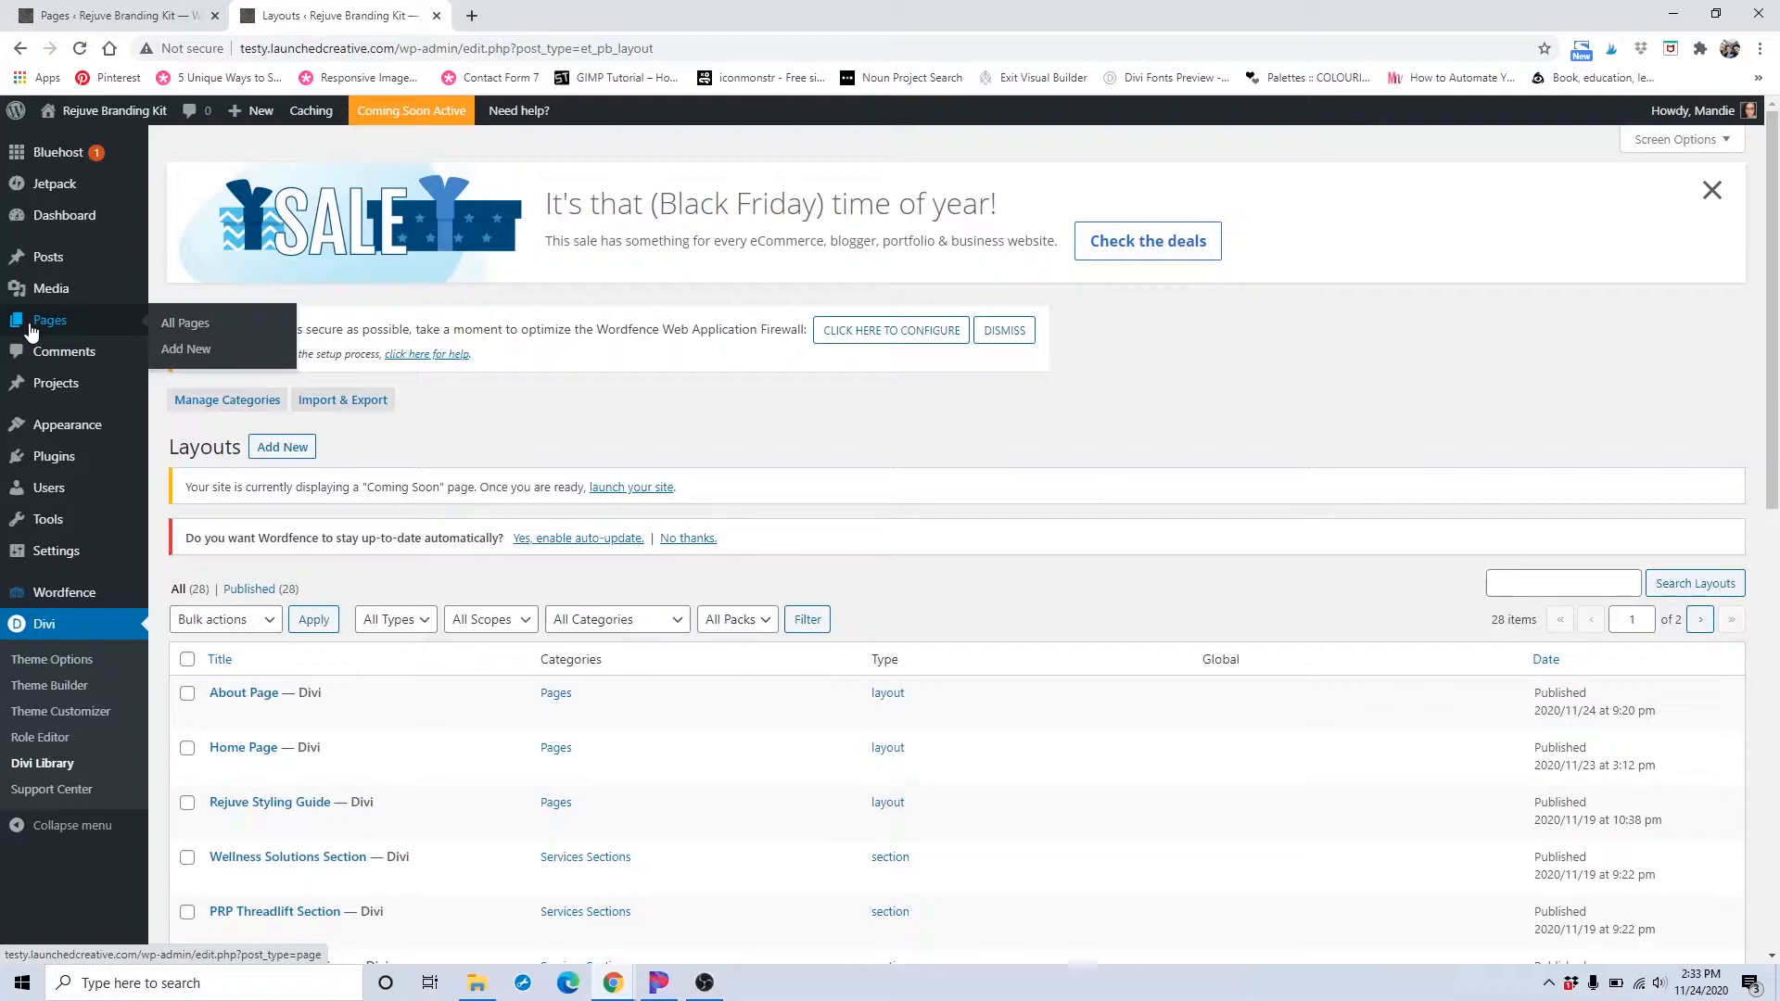
- Create a new page titled "Home" and open it in the Divi Builder
{"action": "left_click", "coordinate": [32, 329]}
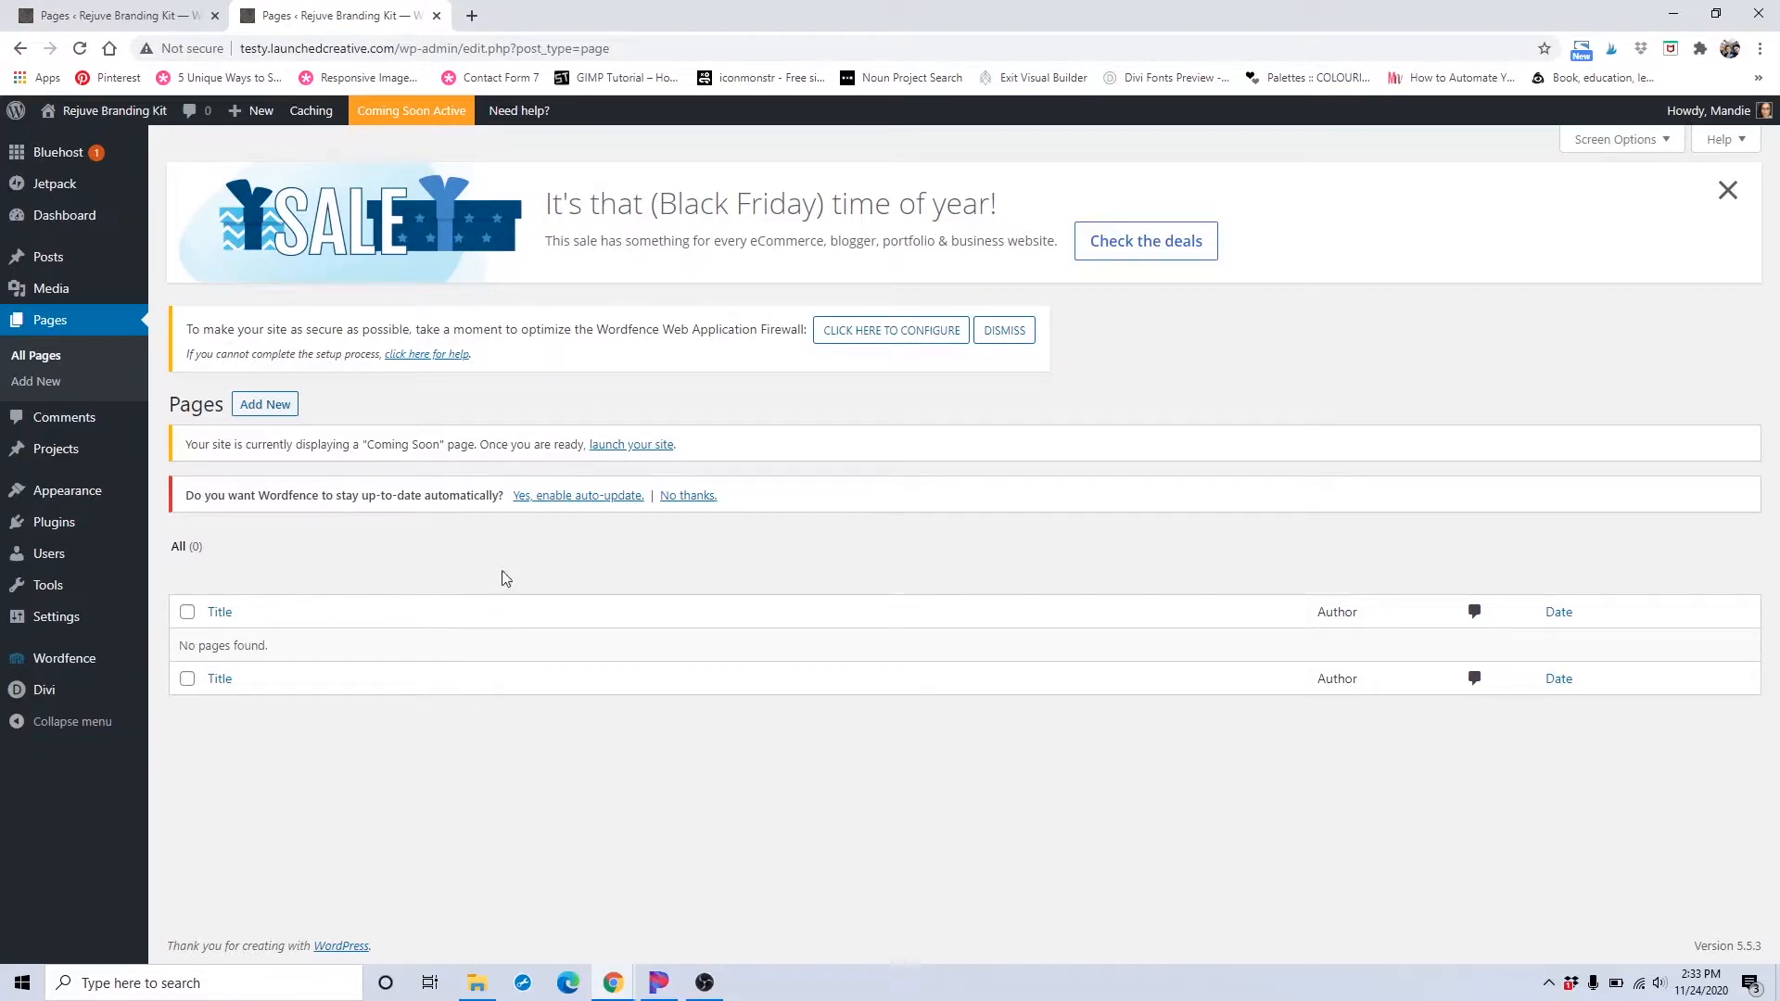
{"action": "left_click", "coordinate": [249, 419]}
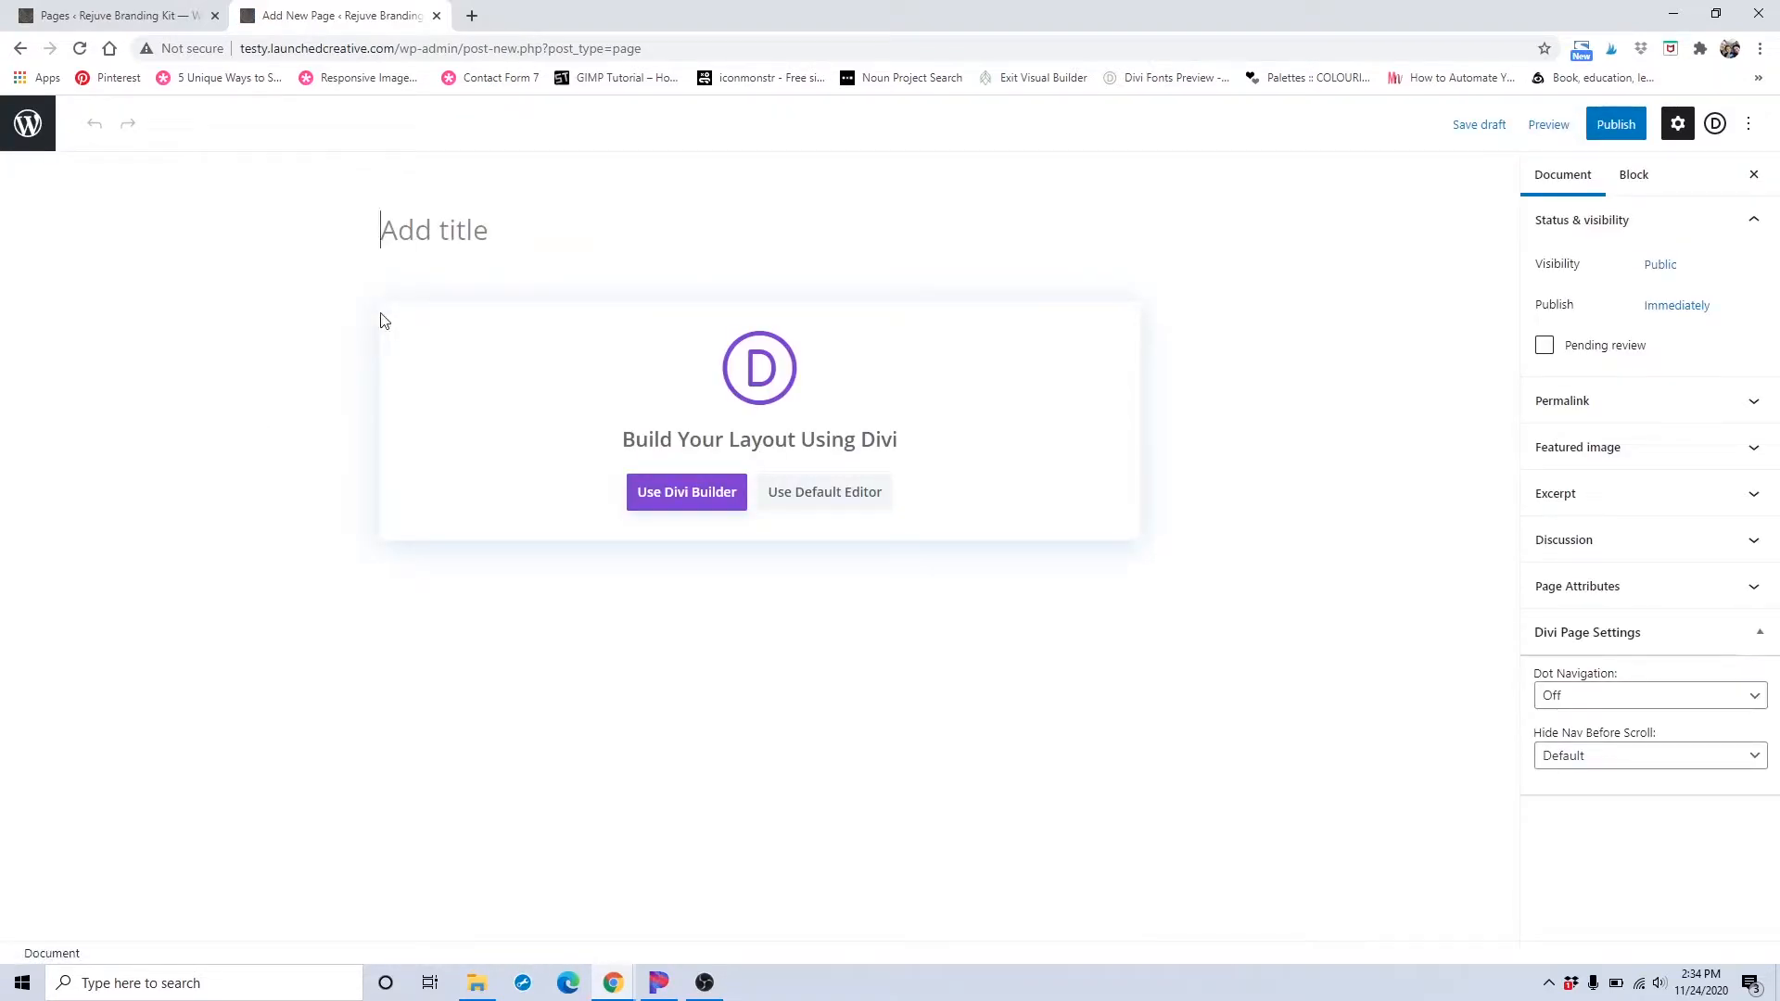
{"action": "type", "text": "Home"}
{"action": "left_click", "coordinate": [676, 511]}
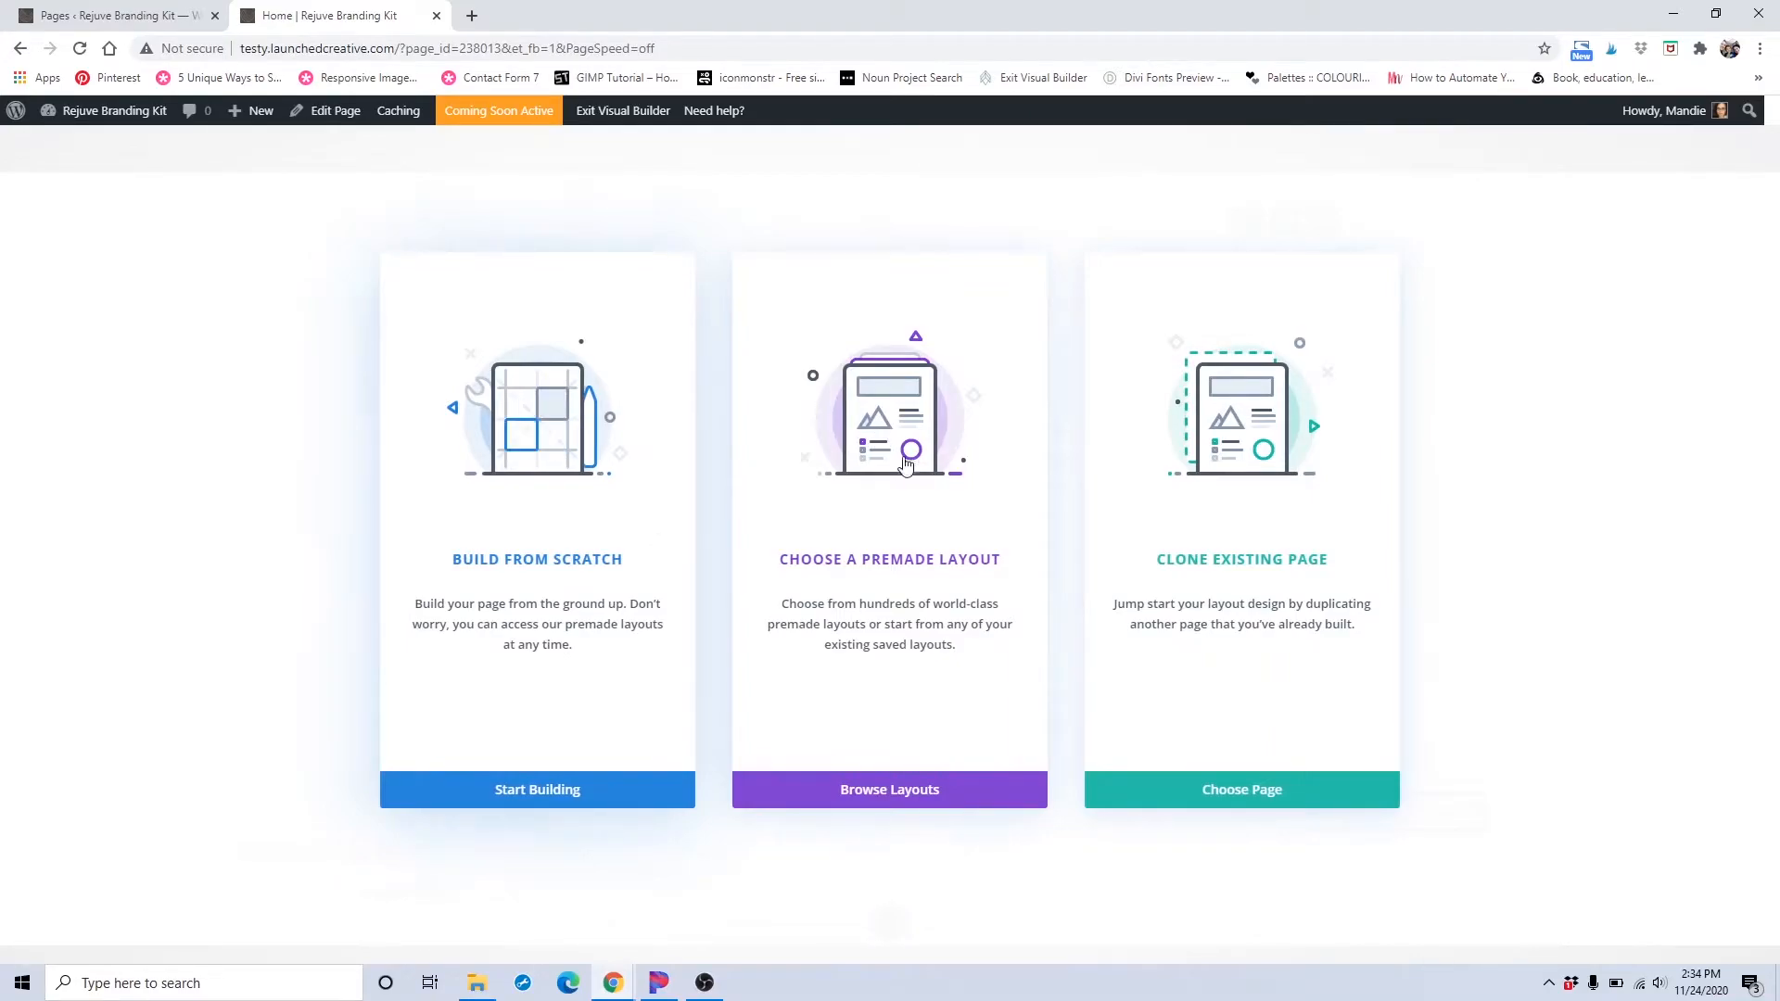
- Load the saved "Home Page" layout into the page, then publish it and exit the visual builder
{"action": "left_click", "coordinate": [948, 790]}
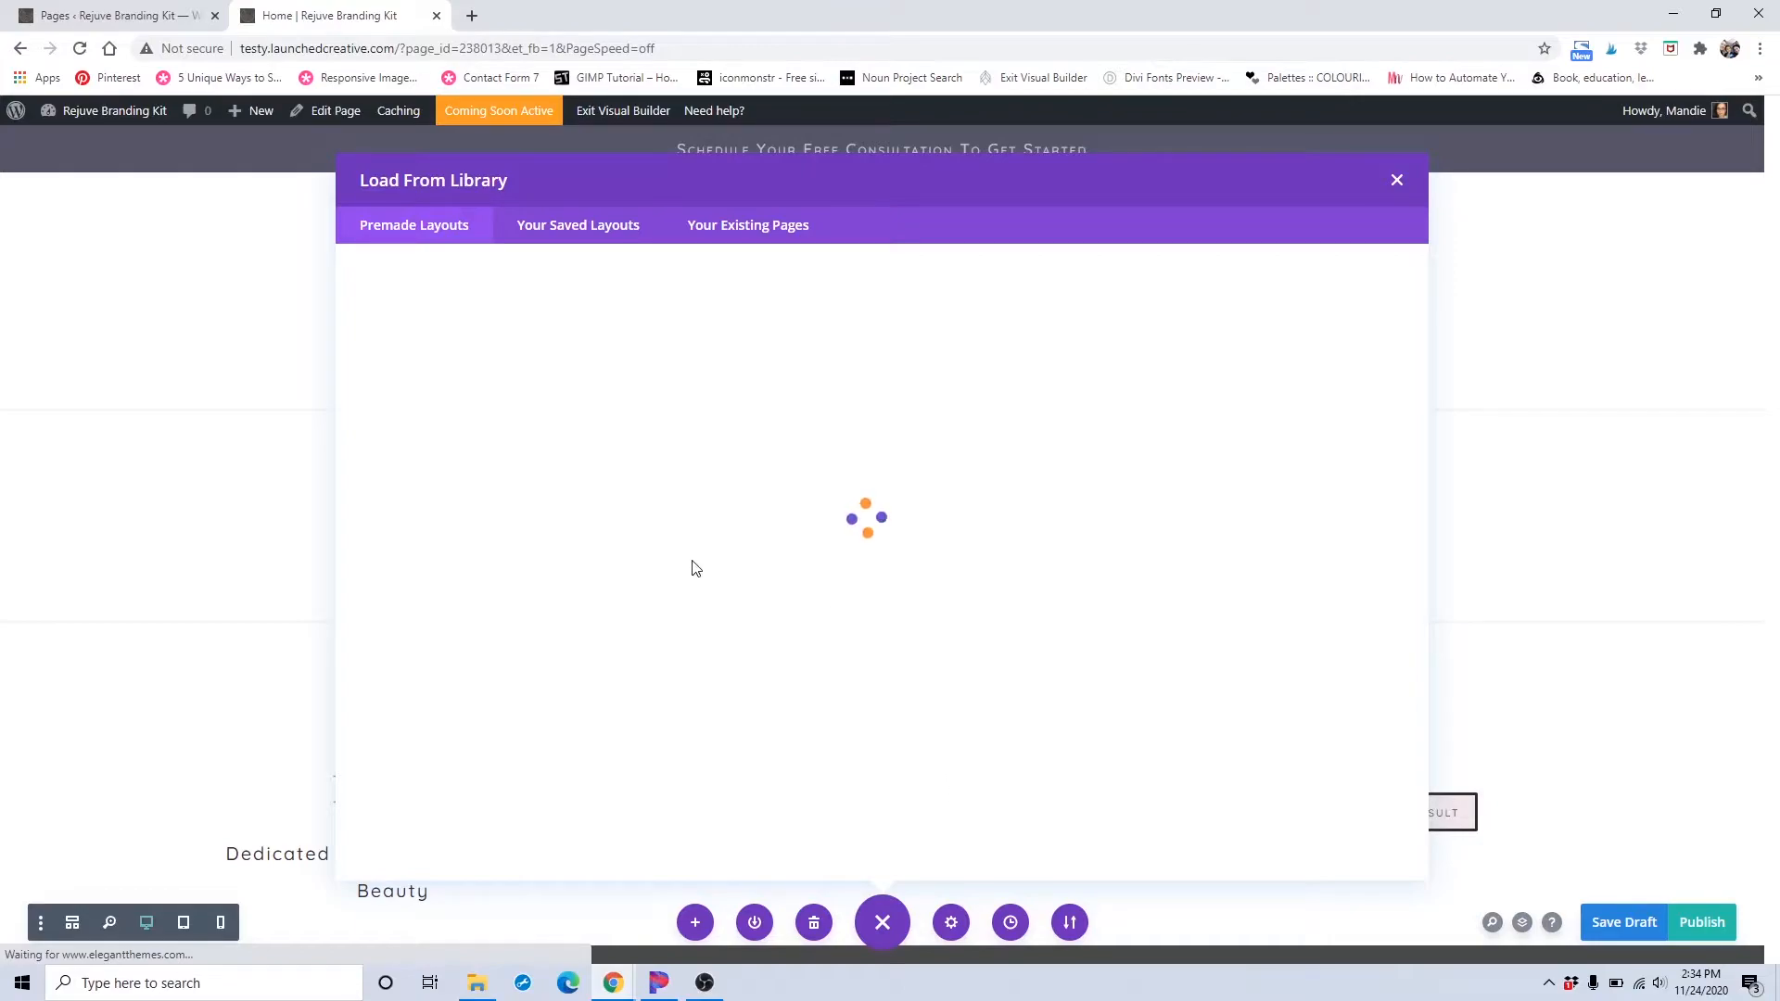
{"action": "left_click", "coordinate": [567, 235]}
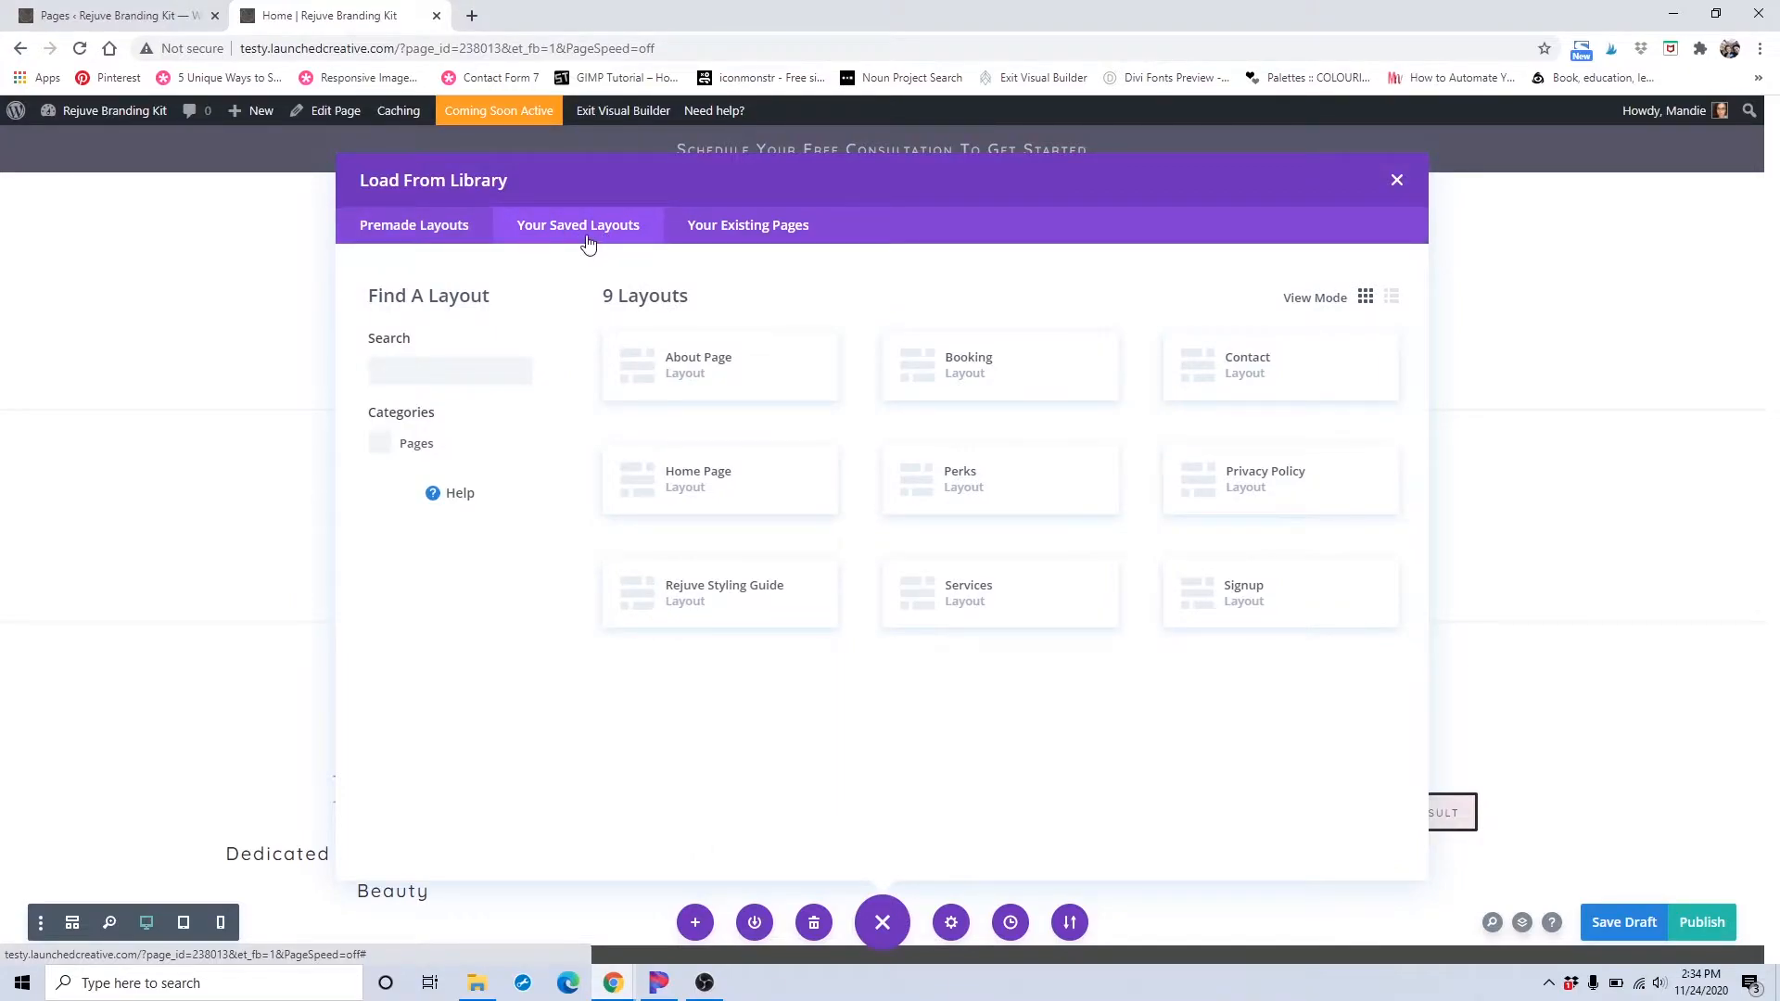
{"action": "left_click", "coordinate": [724, 513]}
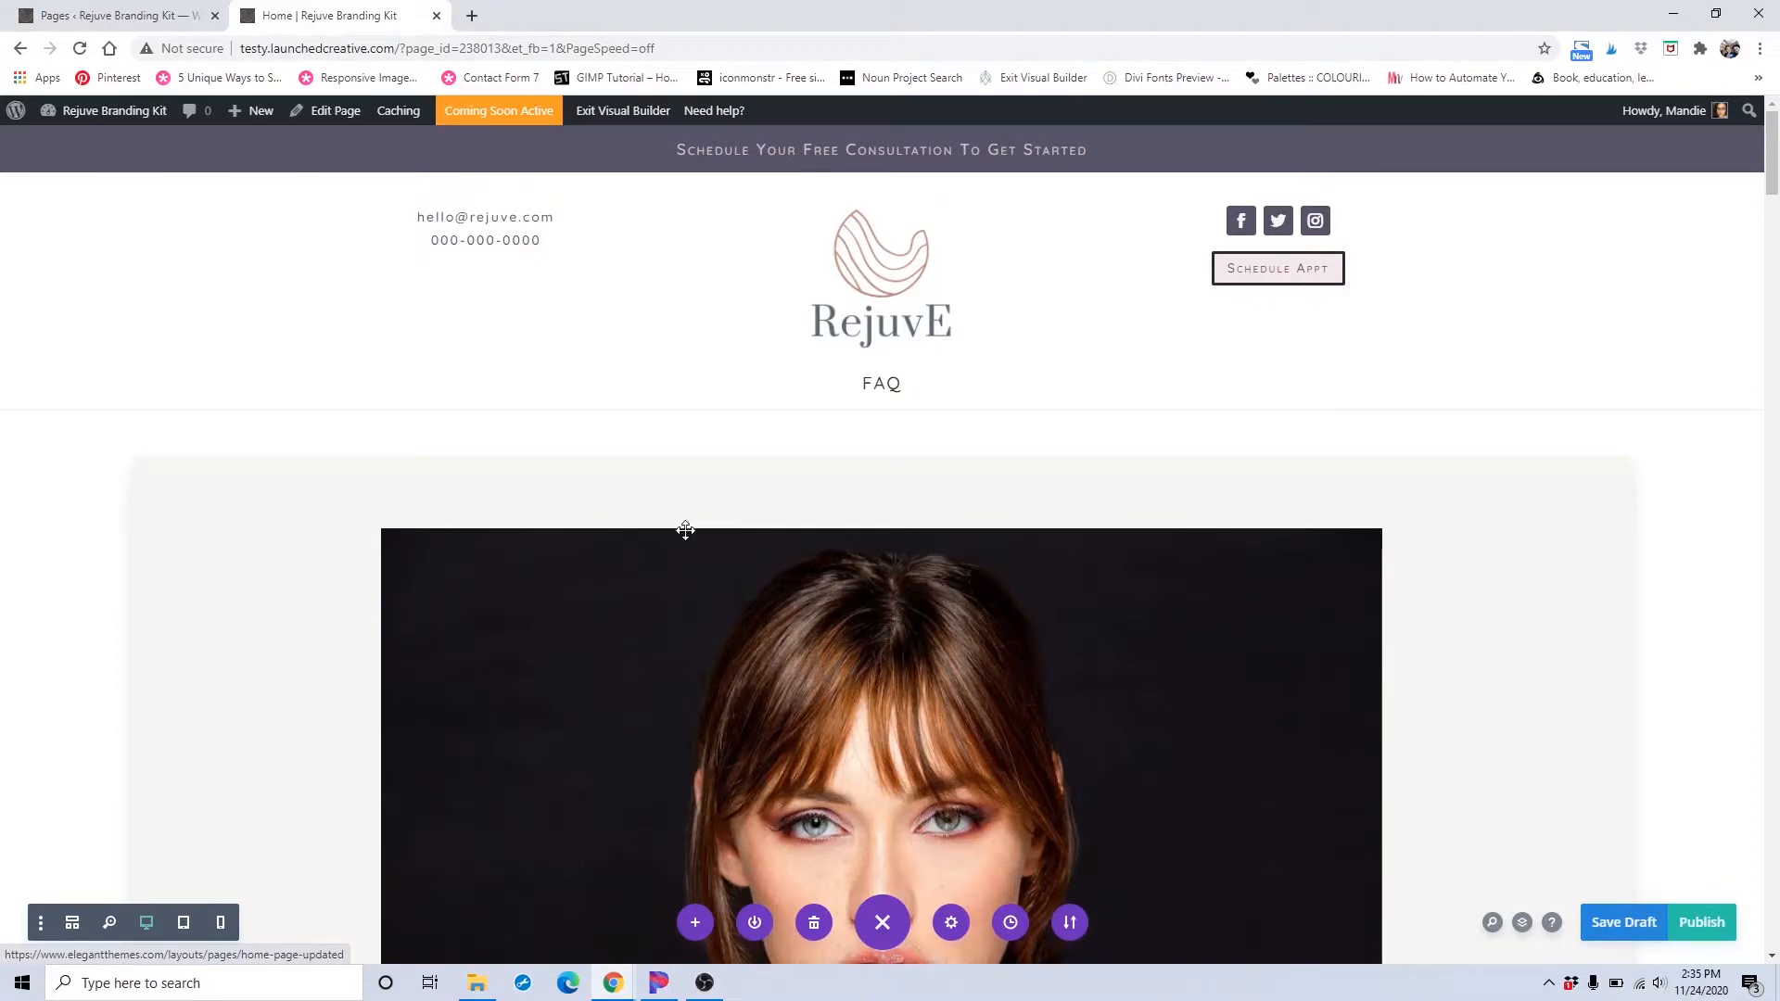
{"action": "mouse_move", "coordinate": [685, 529]}
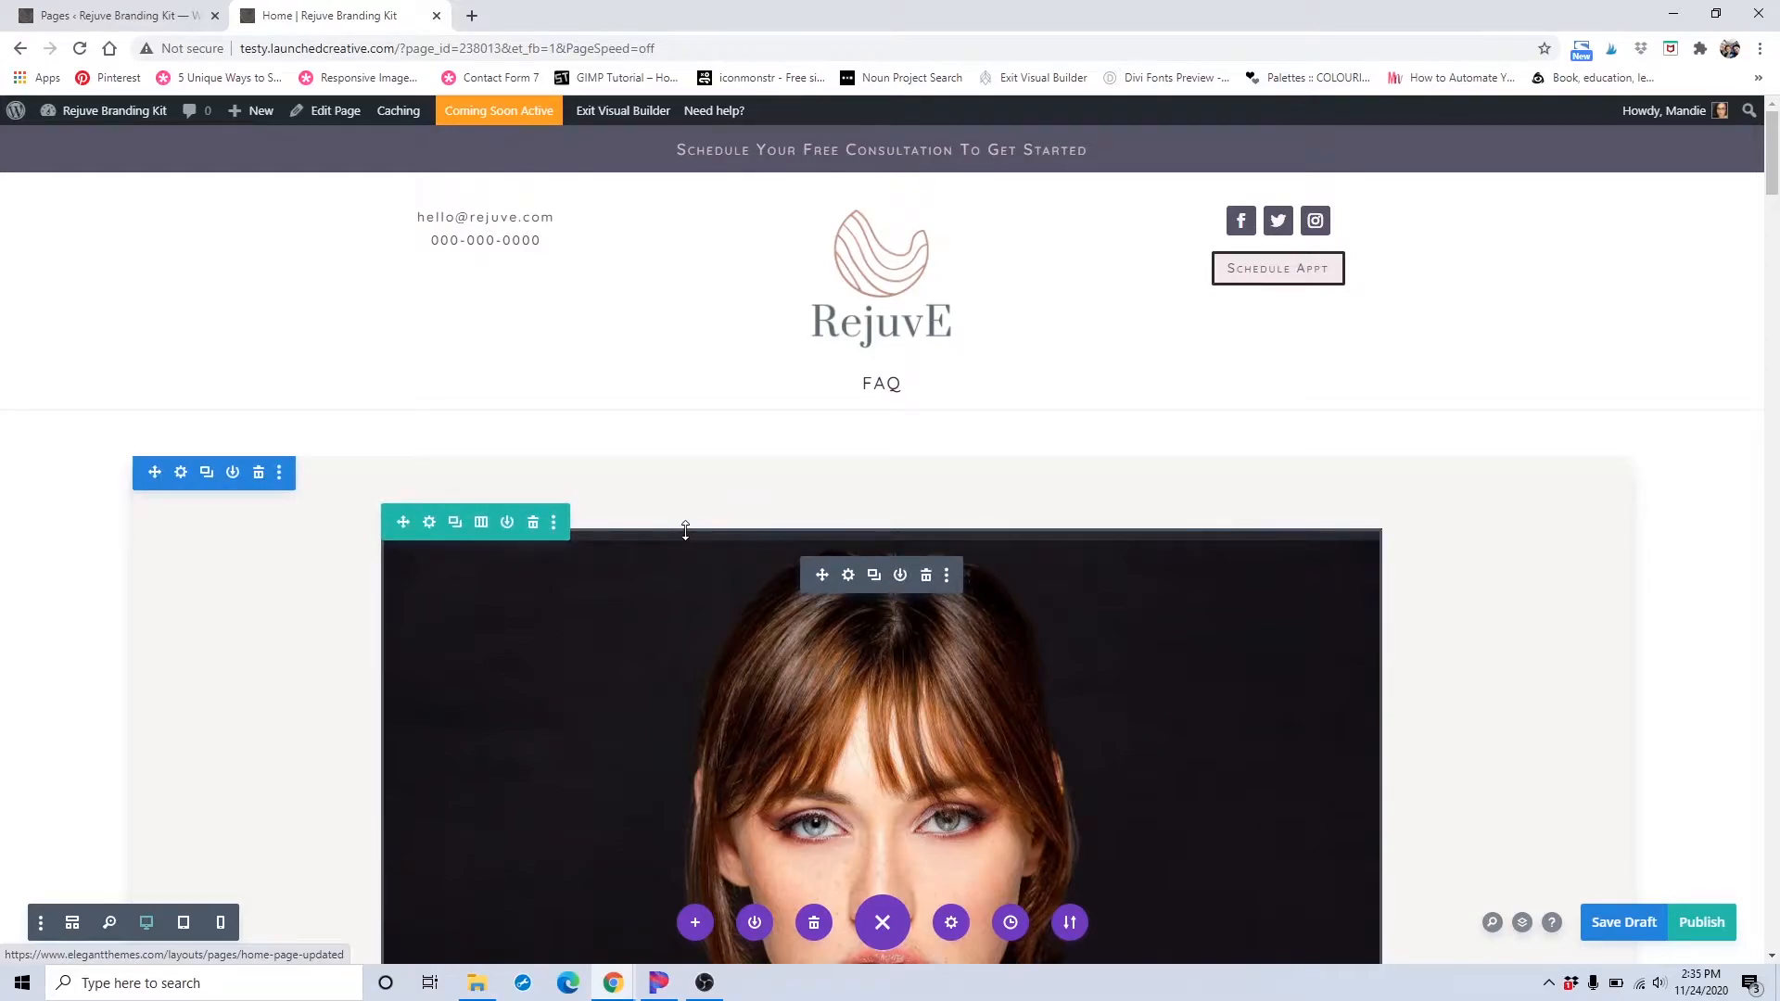
{"action": "left_click", "coordinate": [1703, 923]}
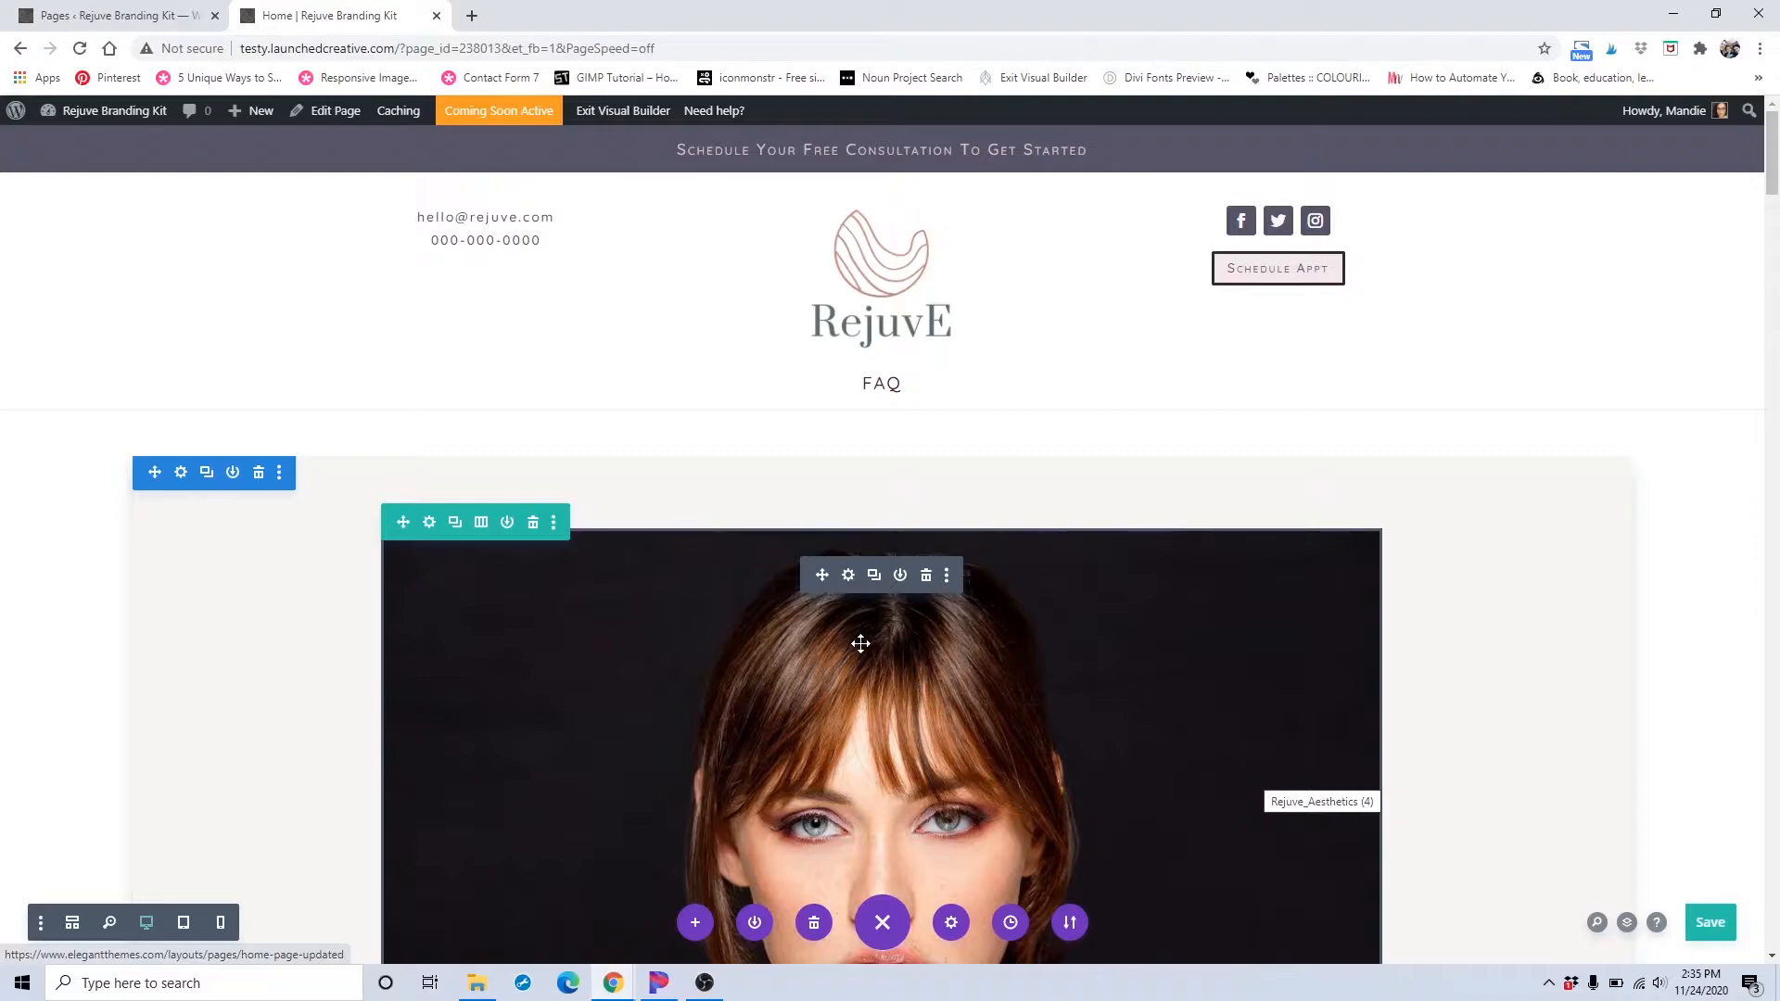
{"action": "left_click", "coordinate": [624, 113]}
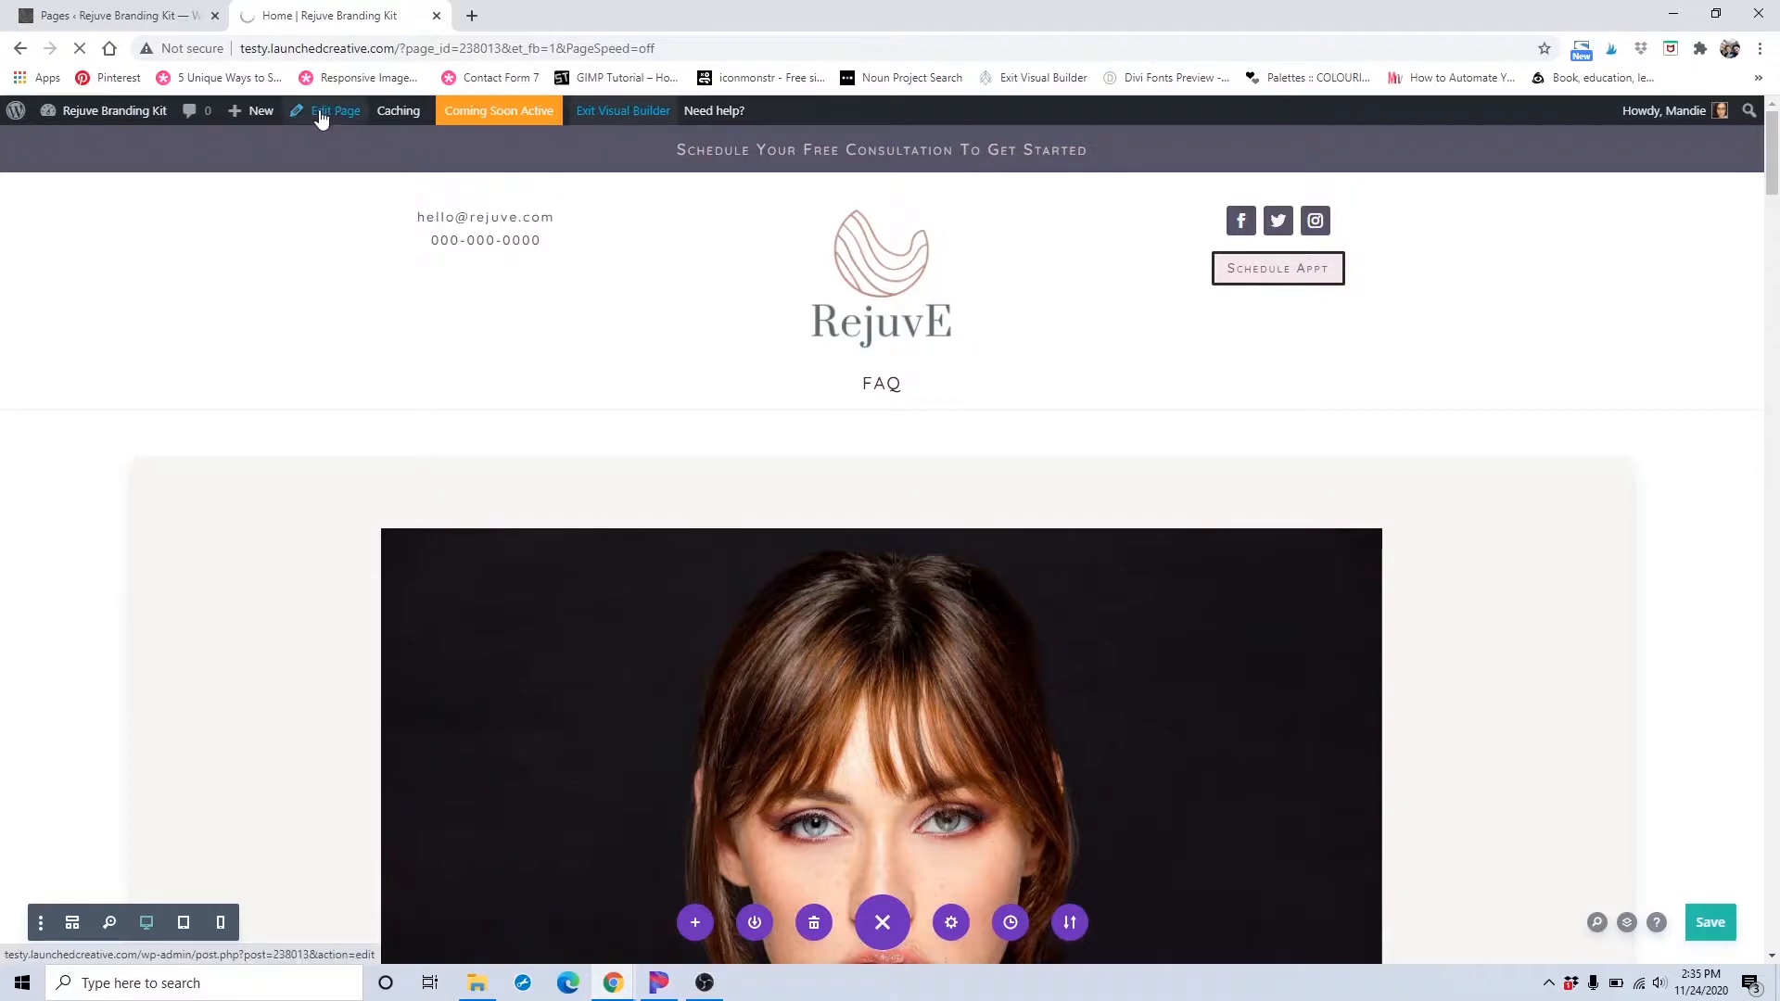
- Create a new page titled "About" and open it in the Divi Builder
{"action": "mouse_move", "coordinate": [228, 123]}
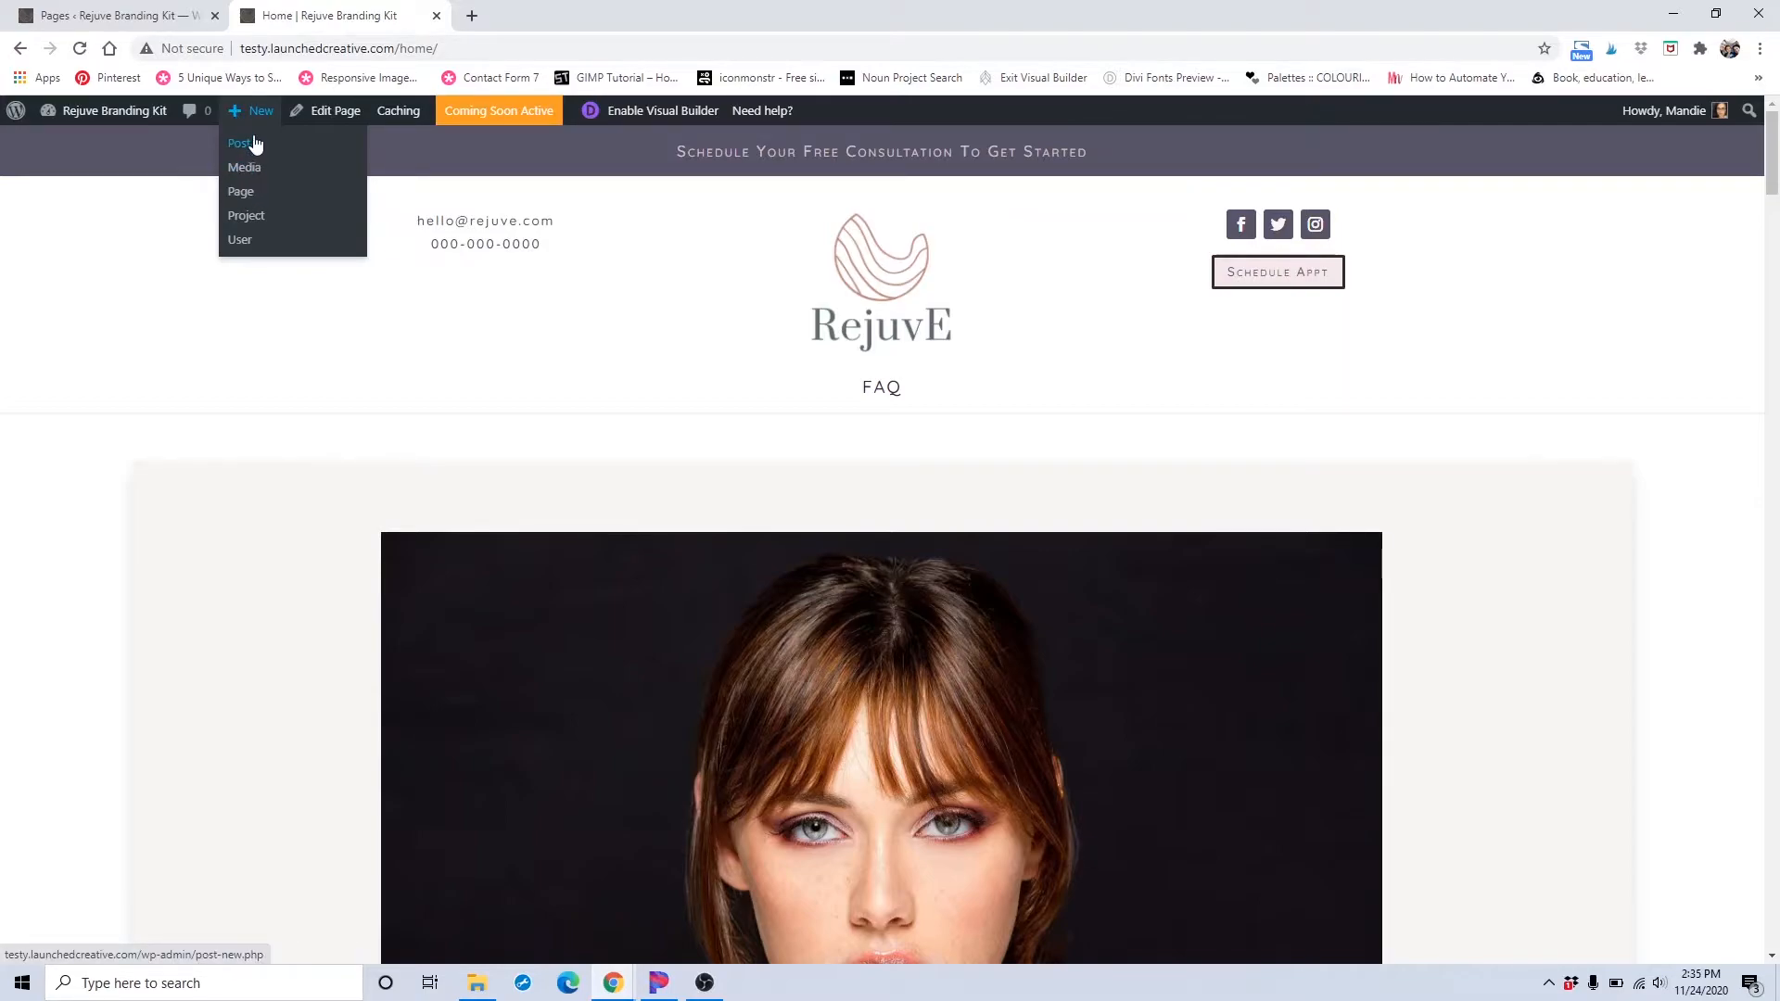
{"action": "left_click", "coordinate": [243, 196]}
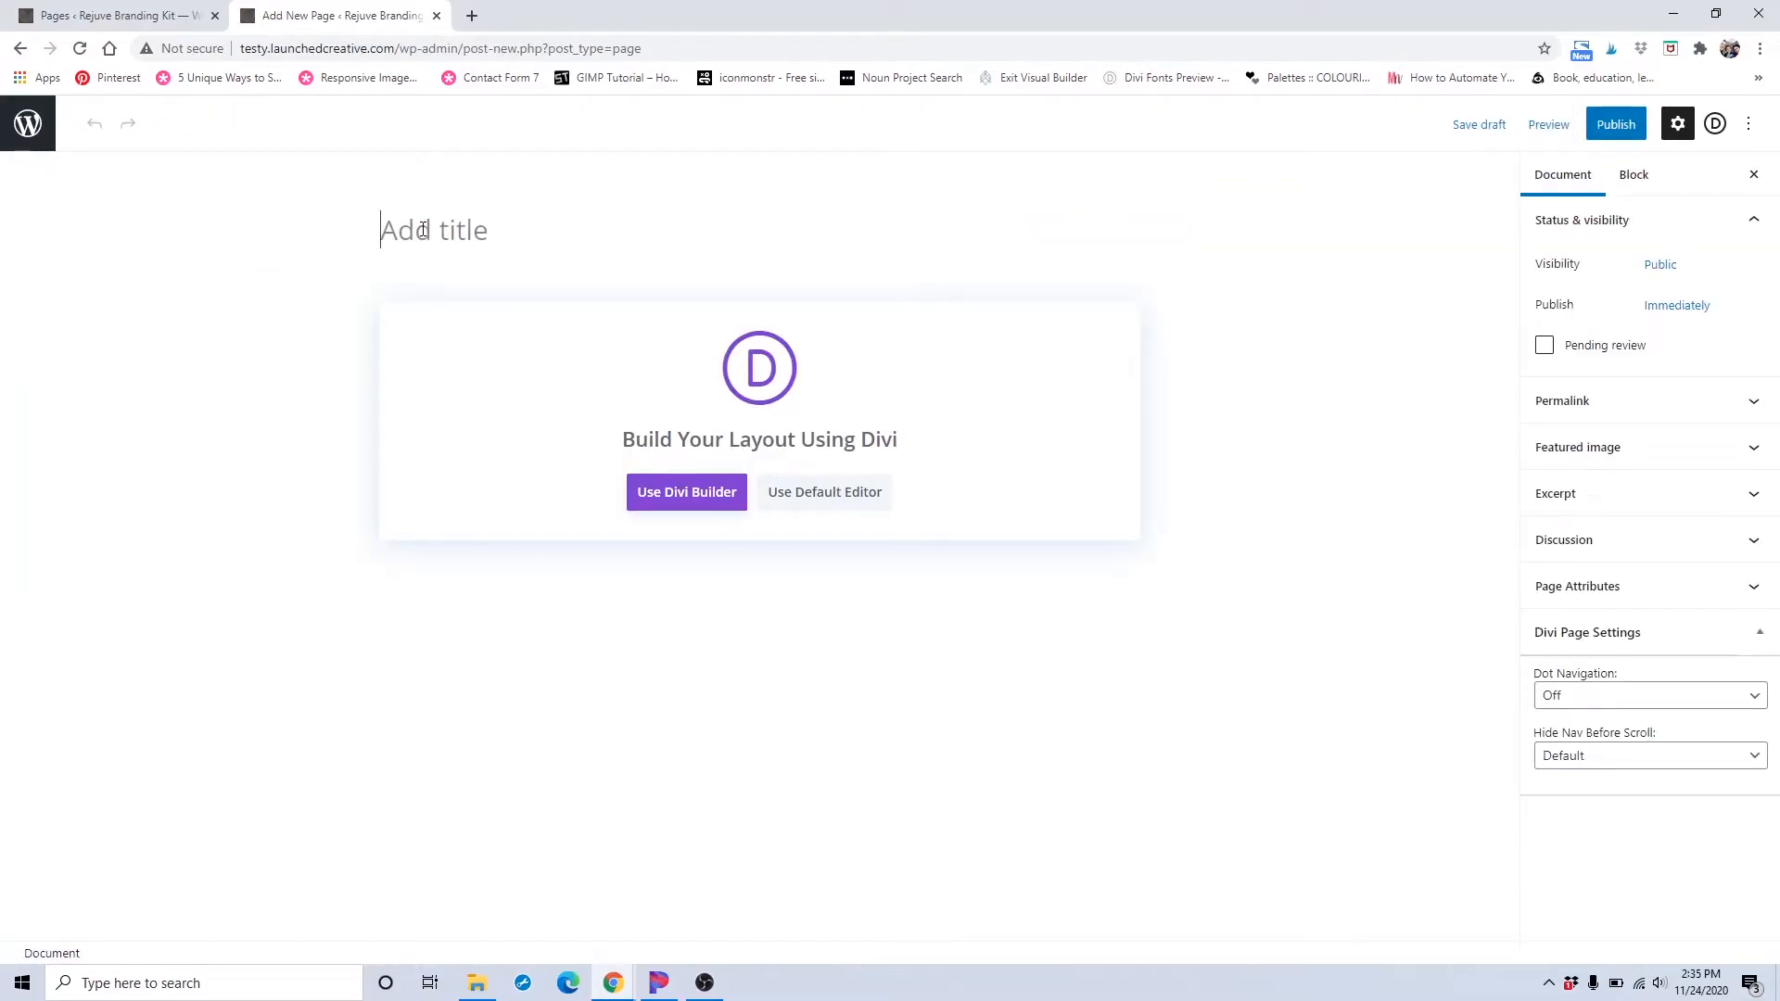
{"action": "type", "text": "About"}
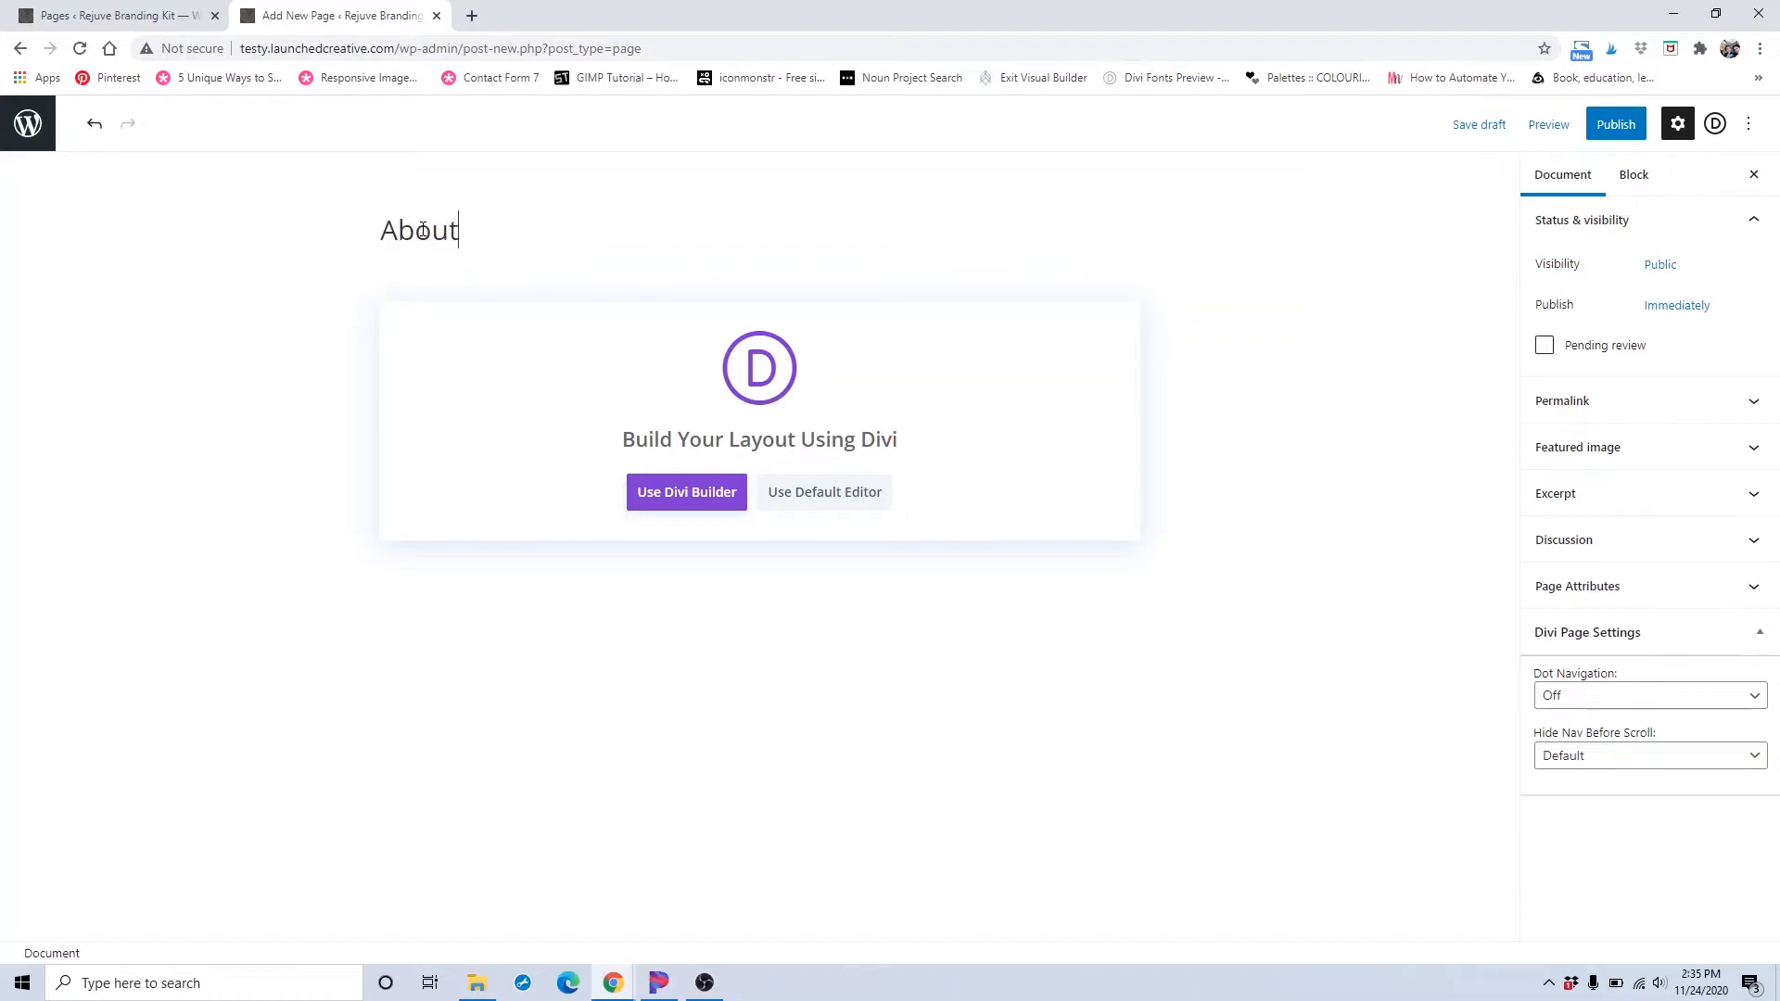
{"action": "left_click", "coordinate": [638, 501]}
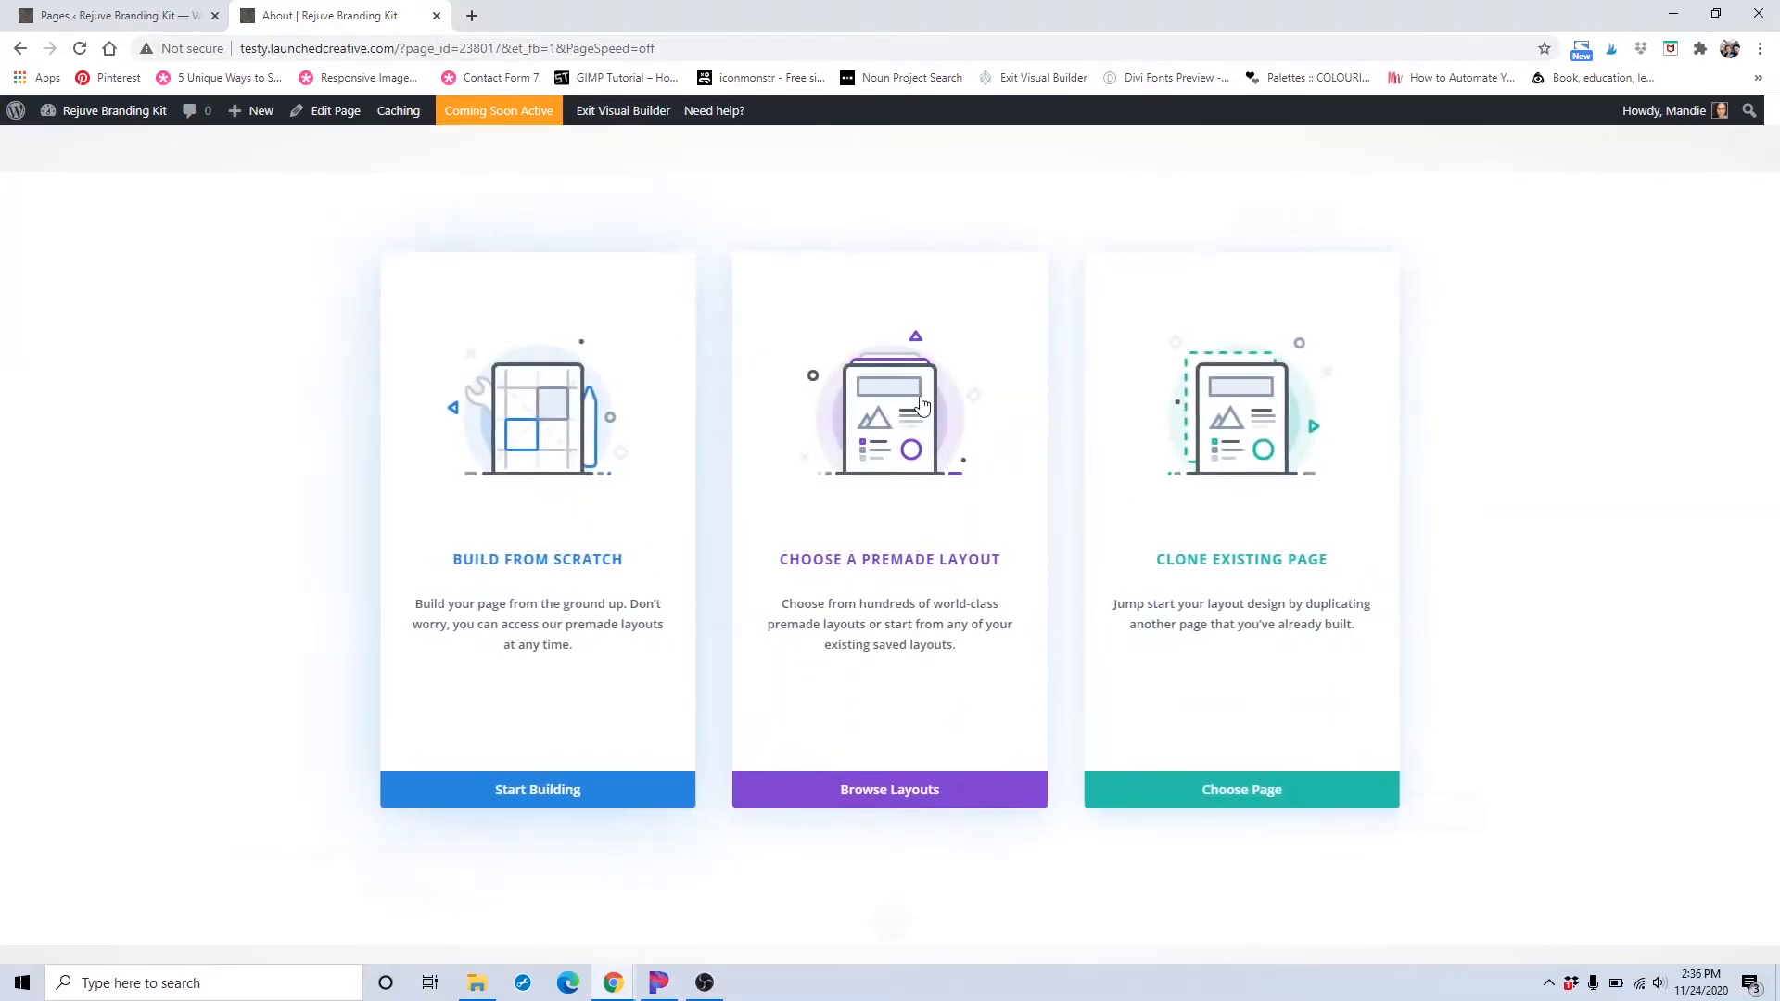
- Load the saved "About Page" layout into the page, then publish it and exit the visual builder
{"action": "left_click", "coordinate": [892, 787]}
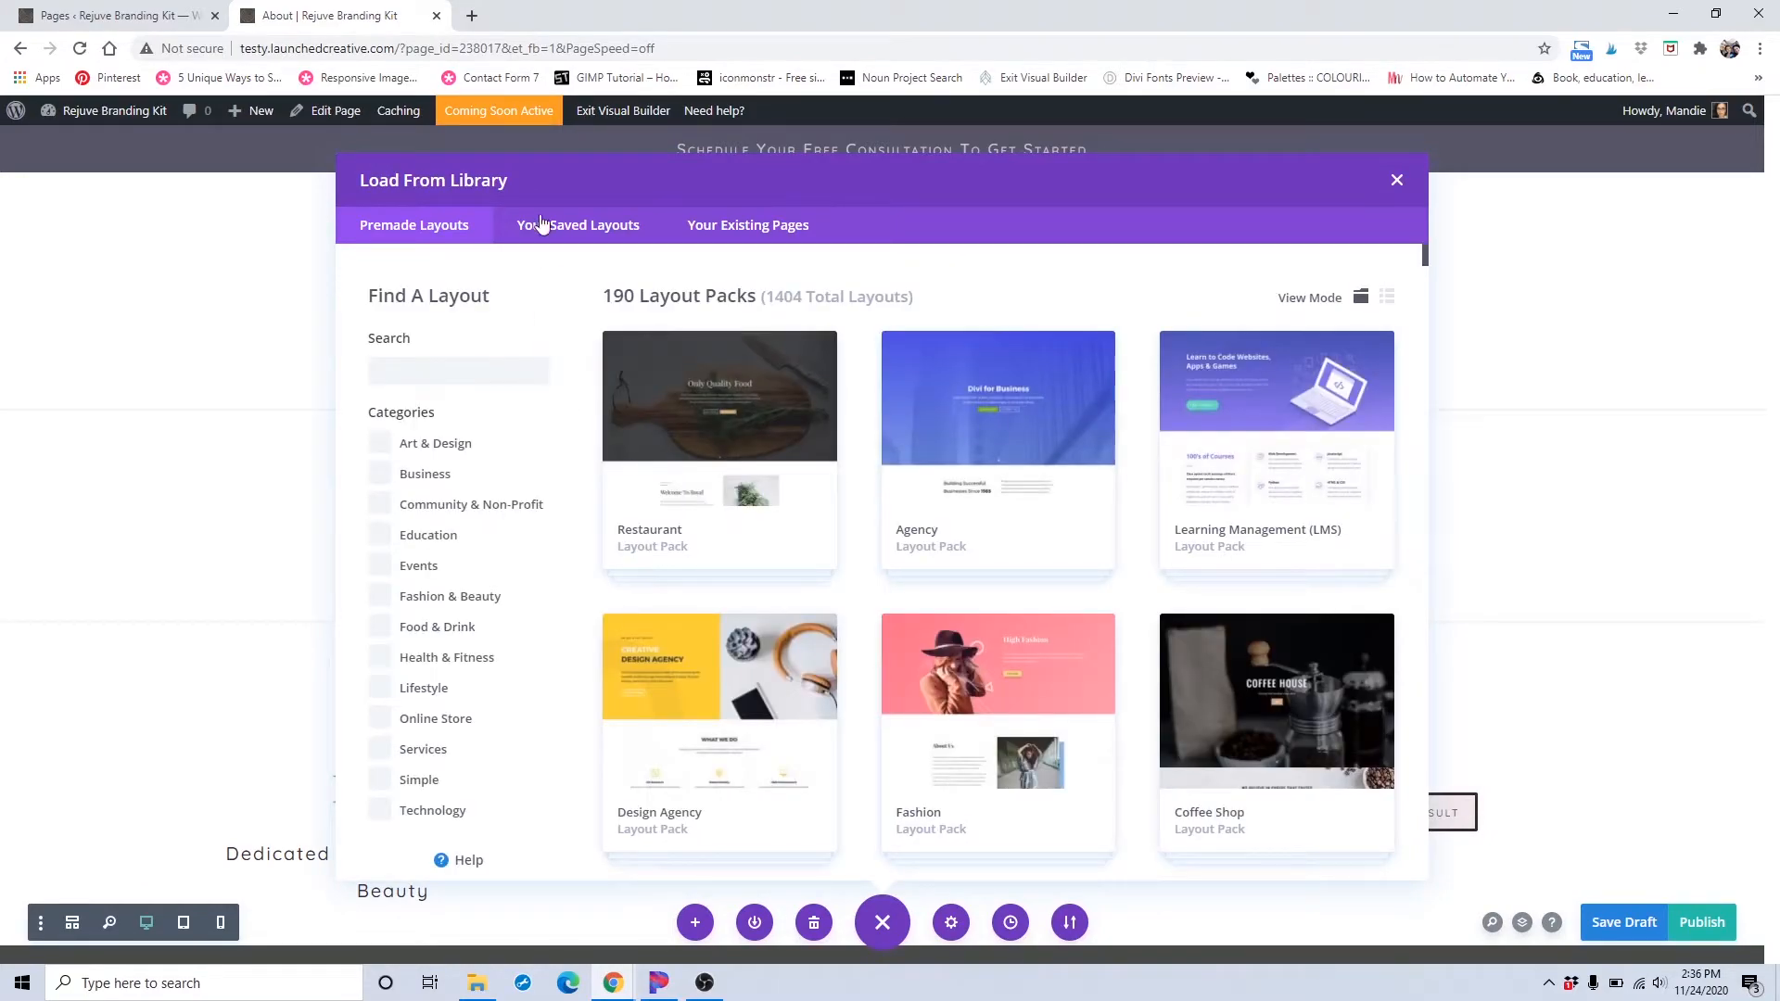
{"action": "left_click", "coordinate": [543, 230]}
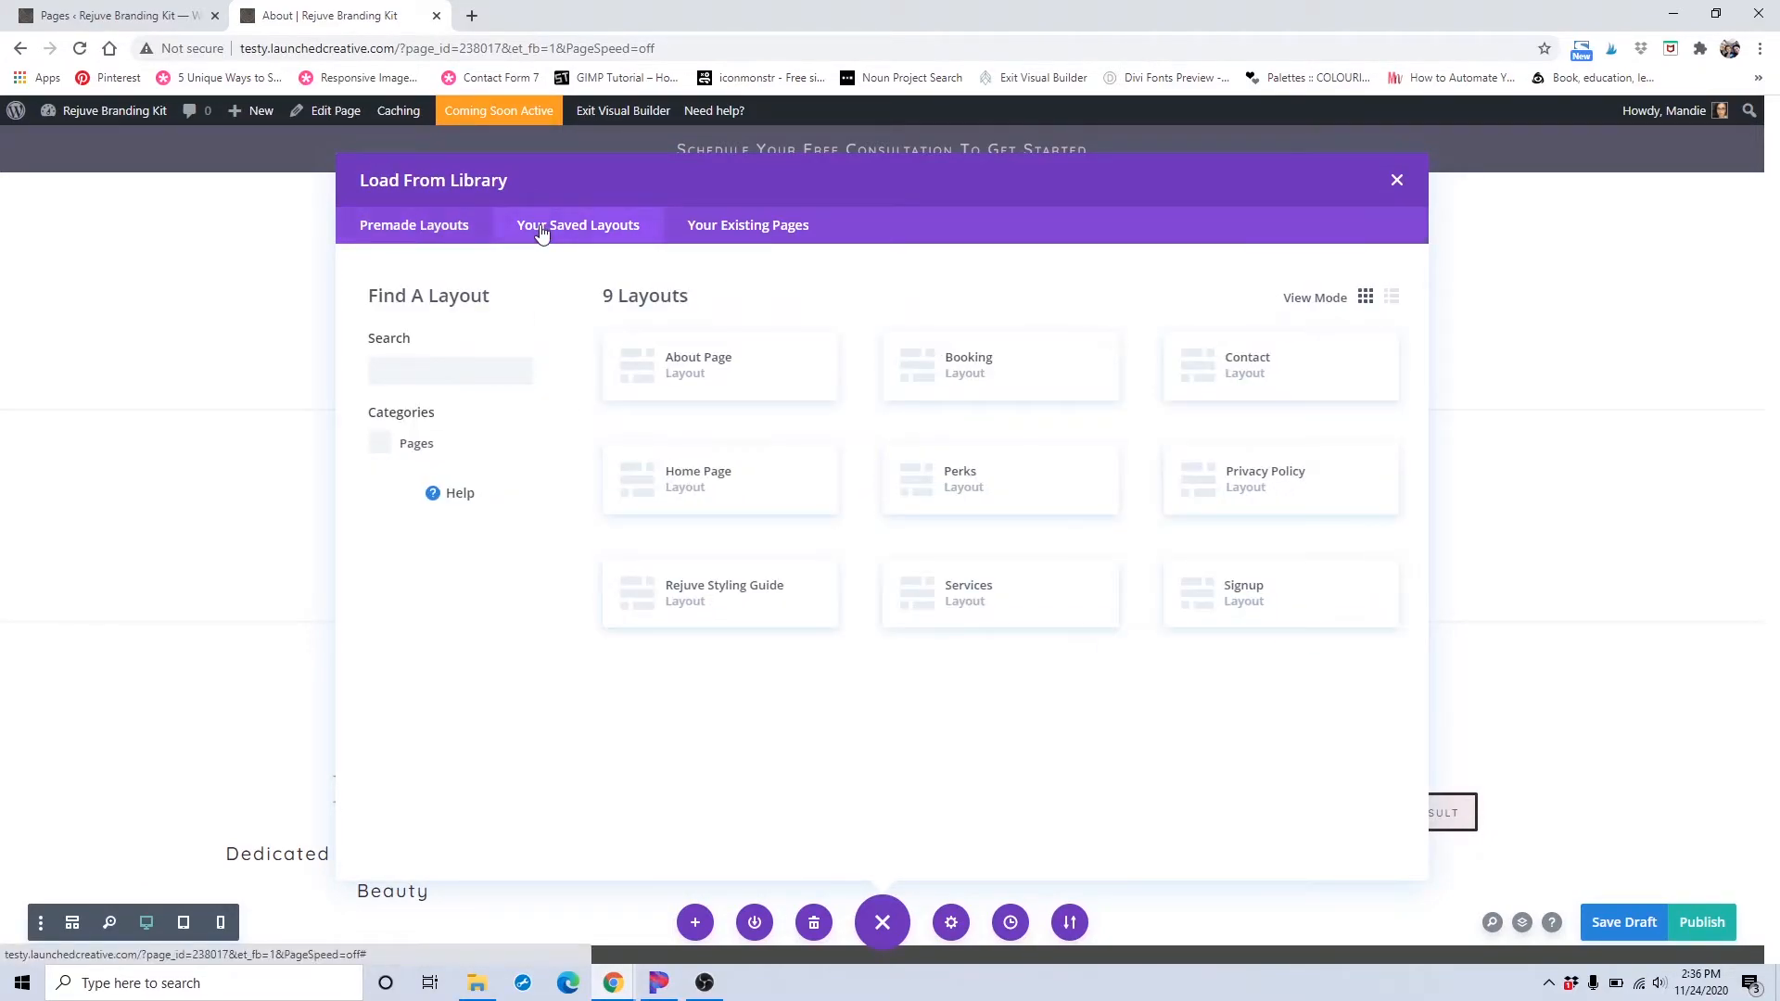
{"action": "left_click", "coordinate": [728, 380]}
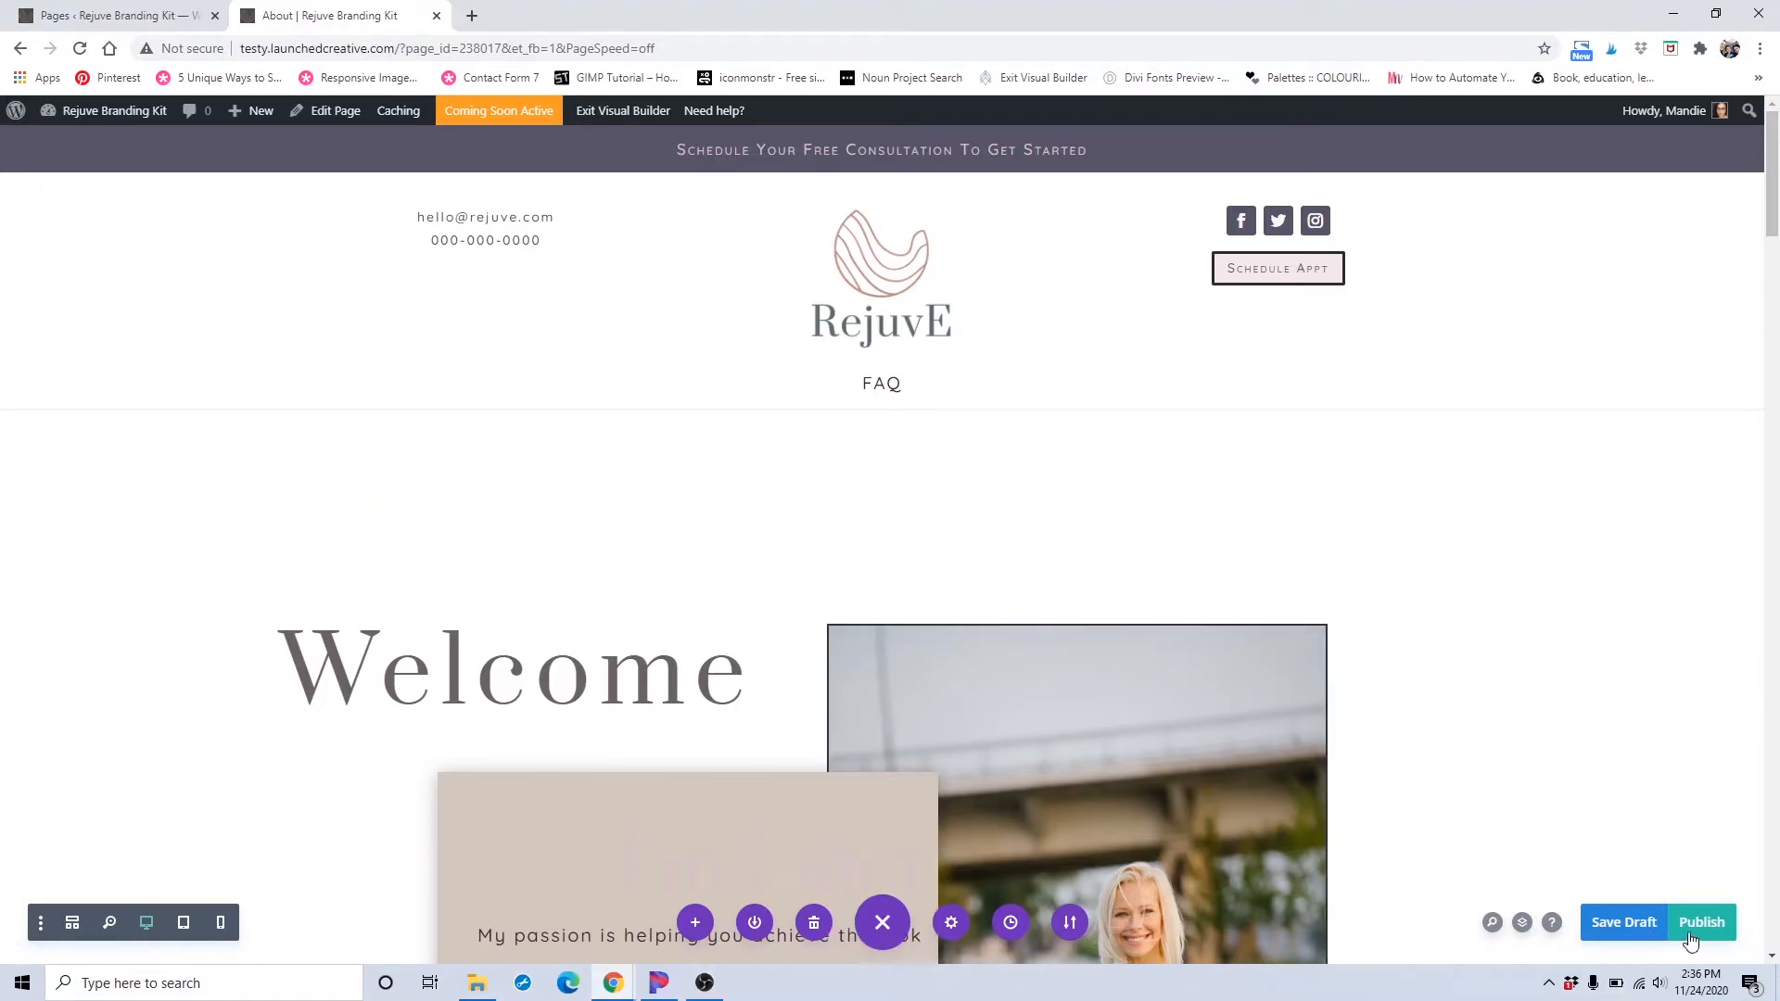
{"action": "left_click", "coordinate": [1718, 926]}
{"action": "left_click", "coordinate": [598, 114]}
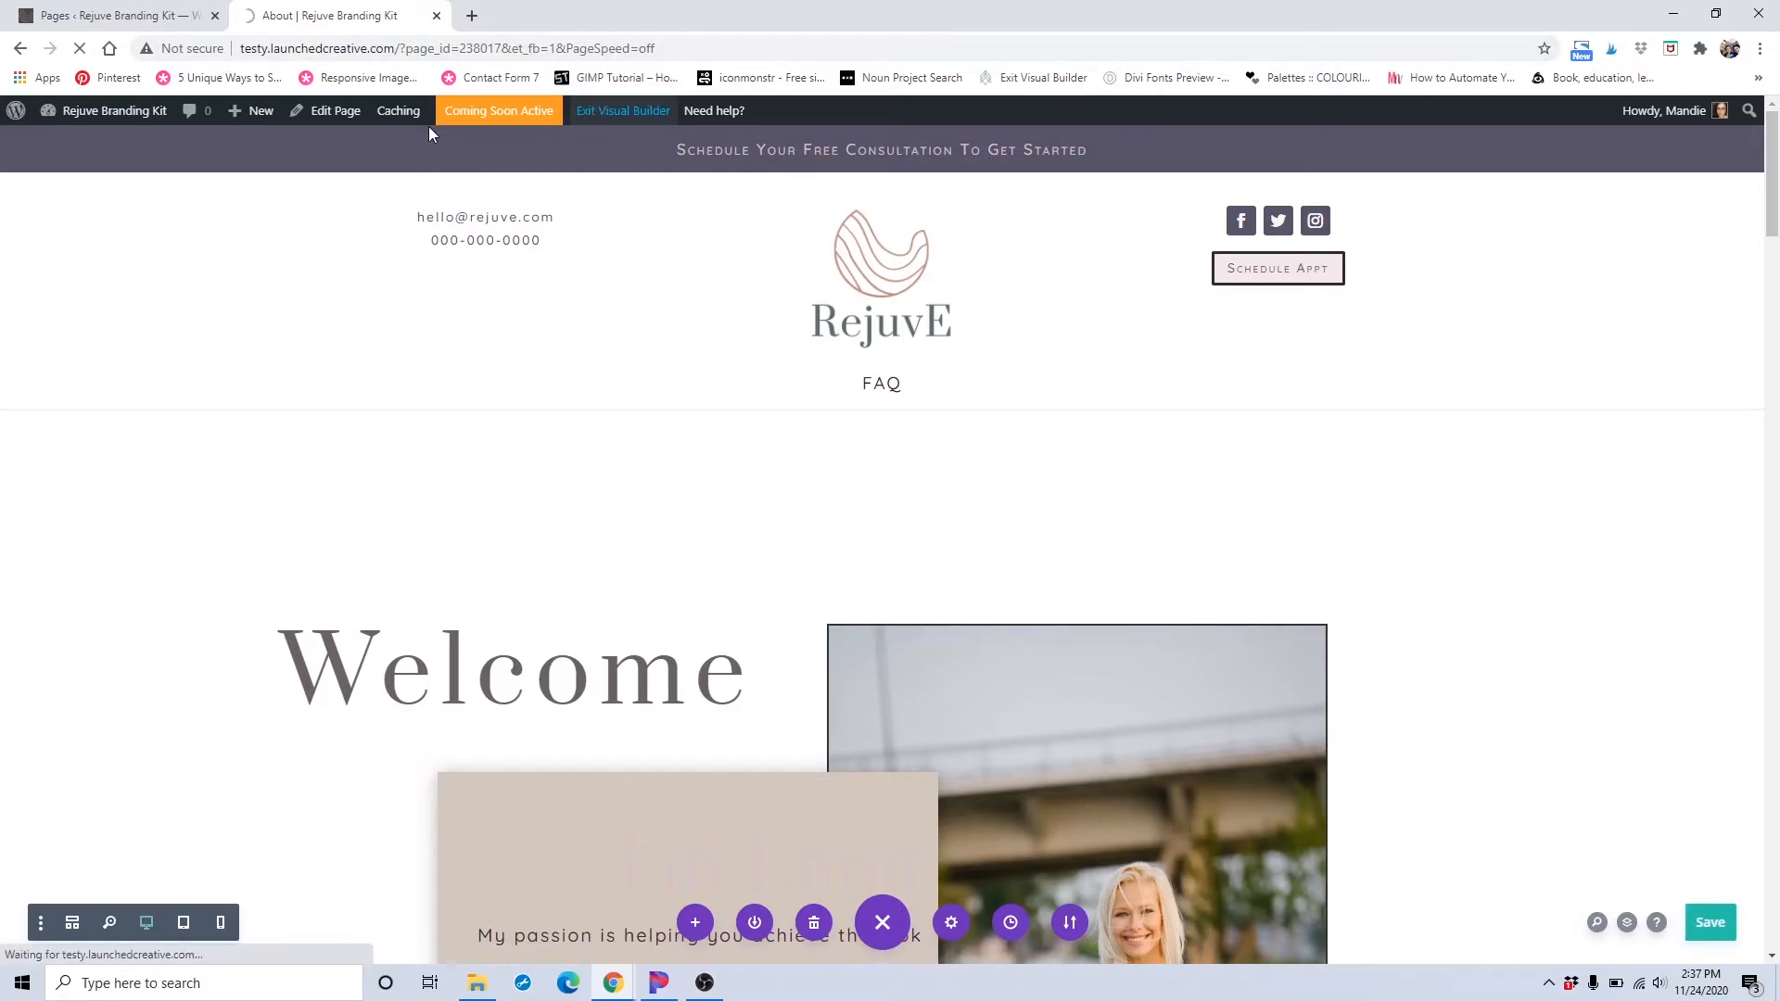
- Start another new page from the published About page
{"action": "mouse_move", "coordinate": [233, 114]}
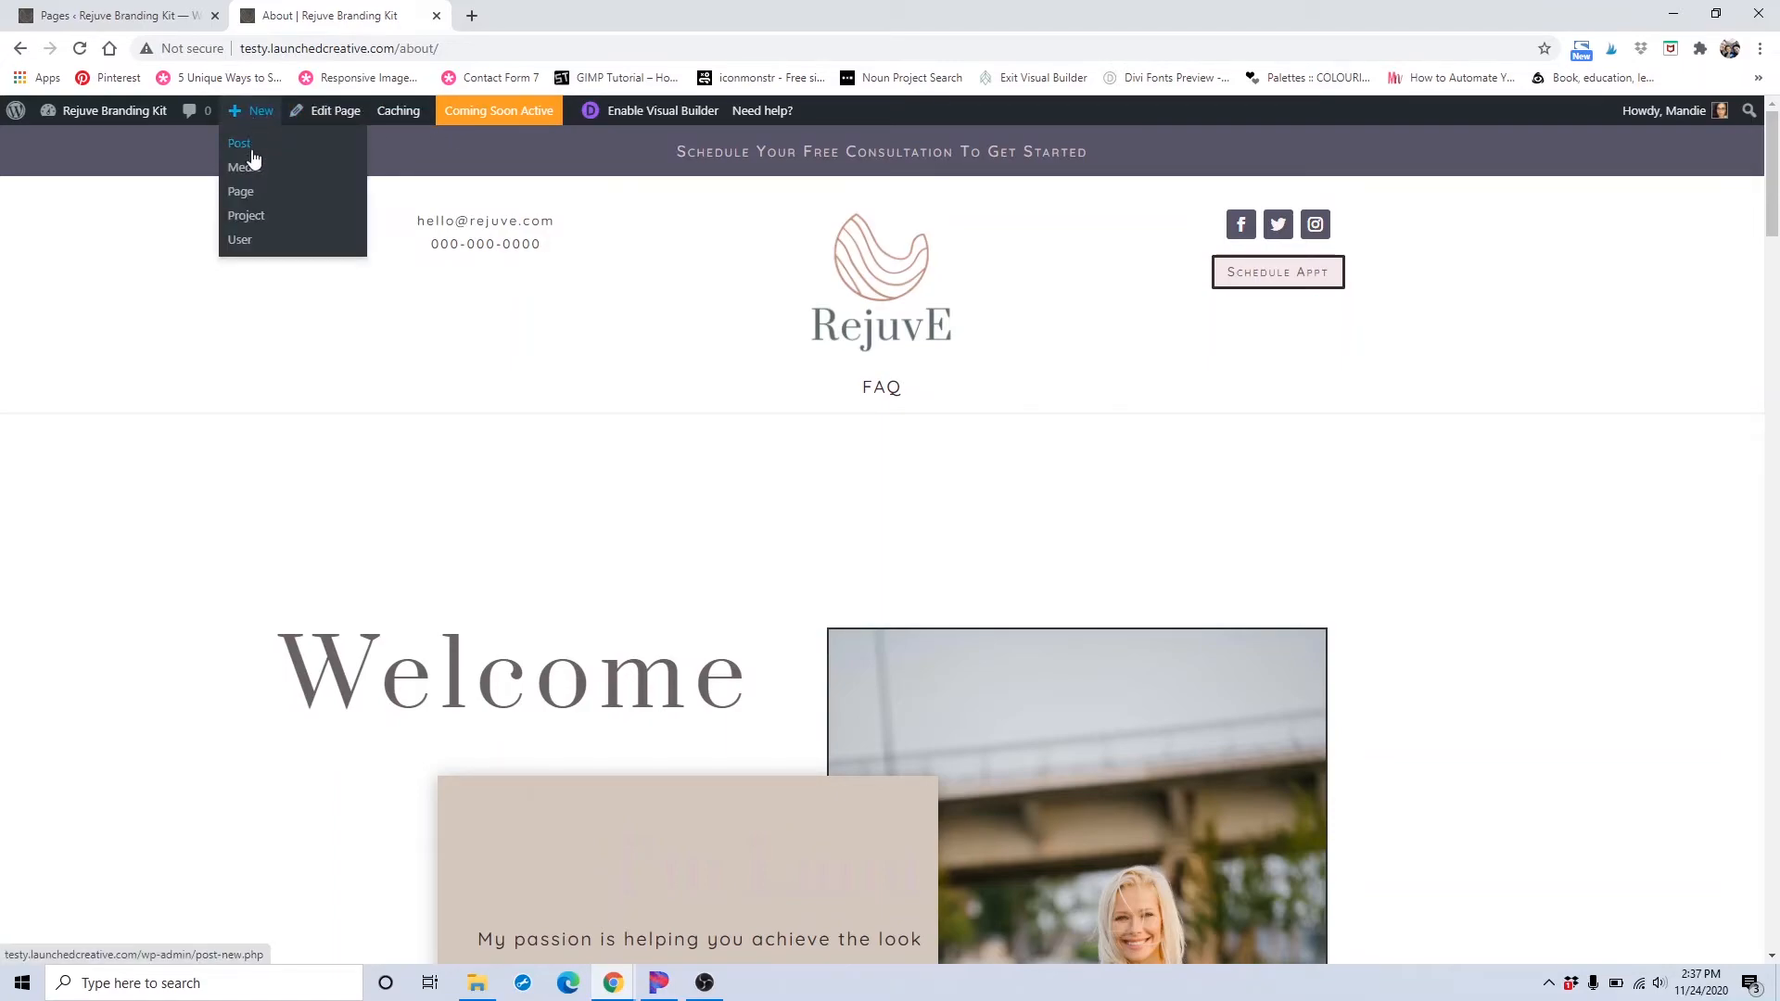
{"action": "left_click", "coordinate": [253, 193]}
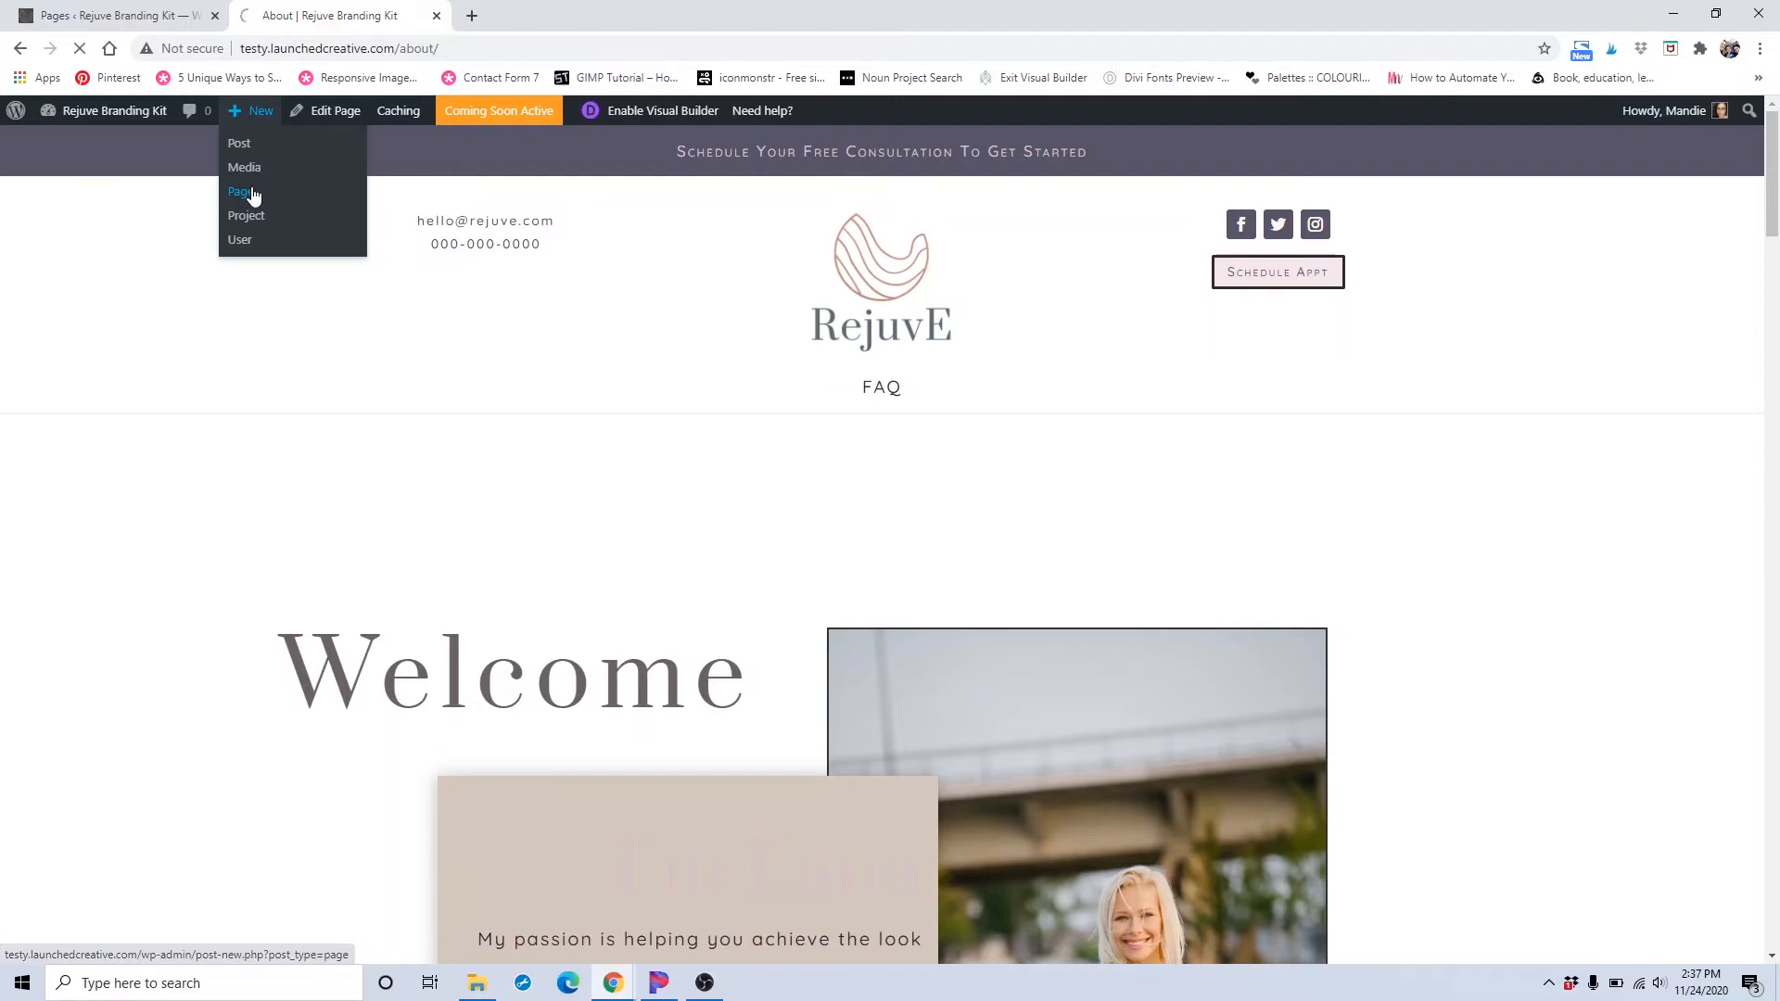
- Reload the site's page list in the other browser tab and show all pages
{"action": "left_click", "coordinate": [169, 17]}
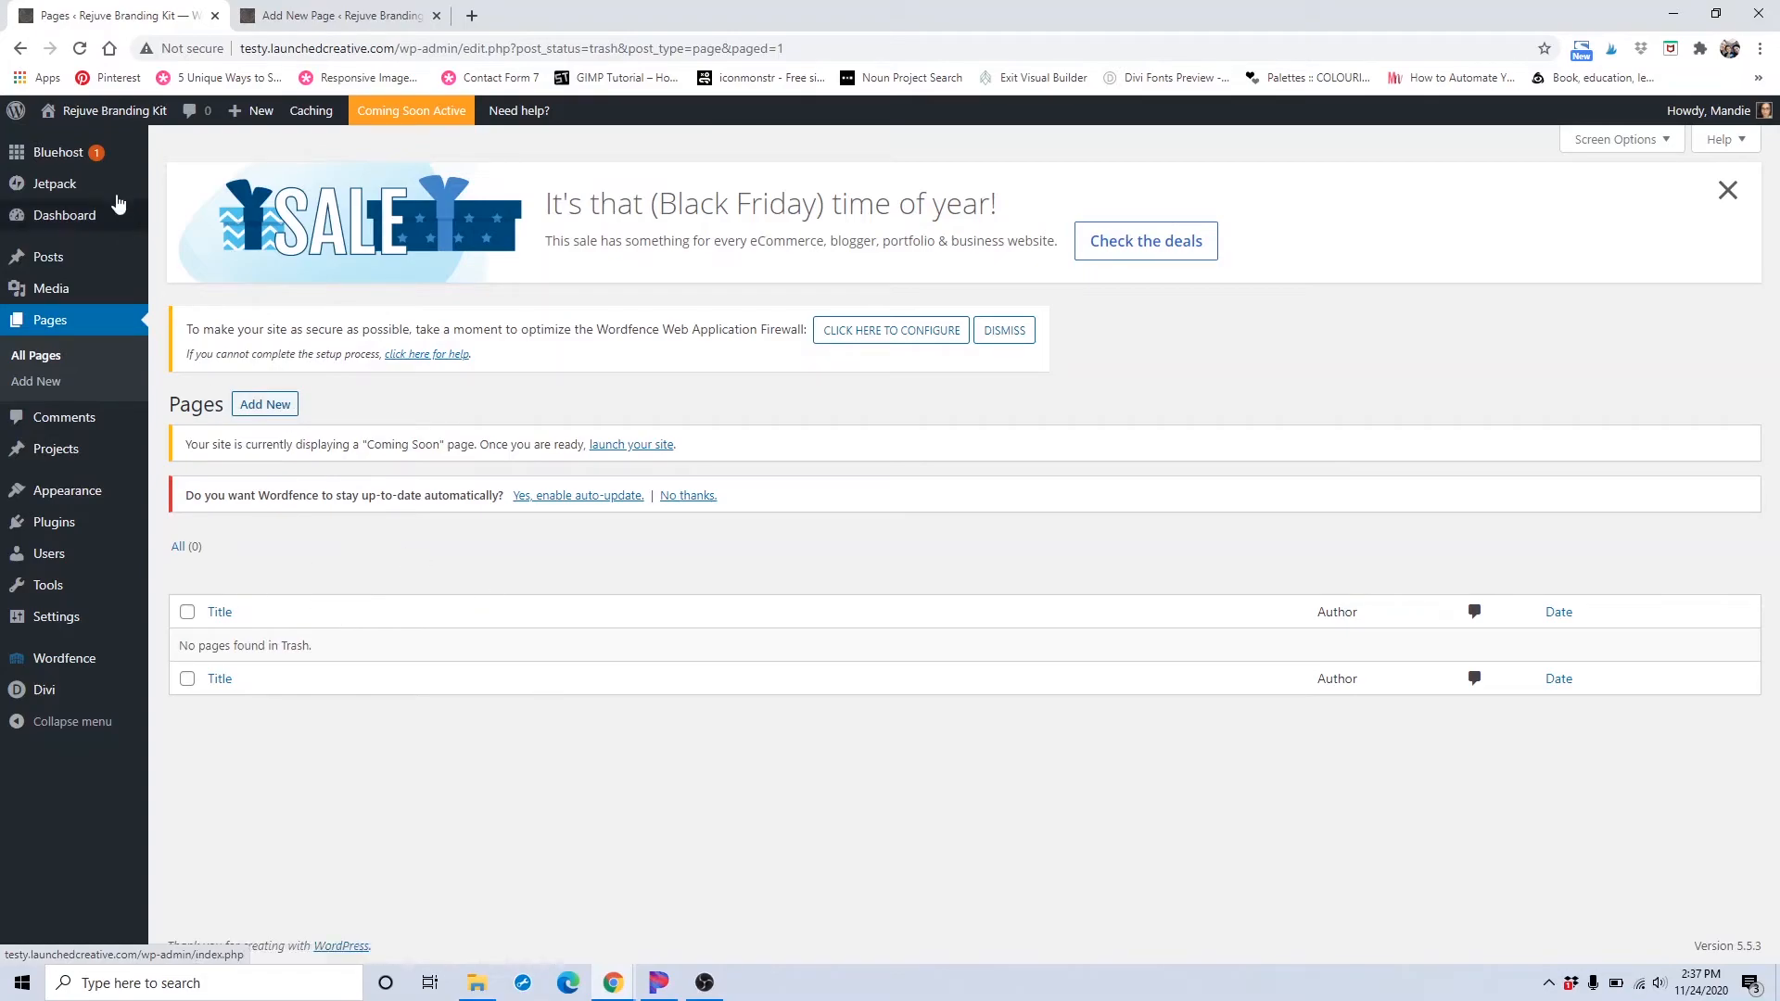
{"action": "left_click", "coordinate": [82, 52]}
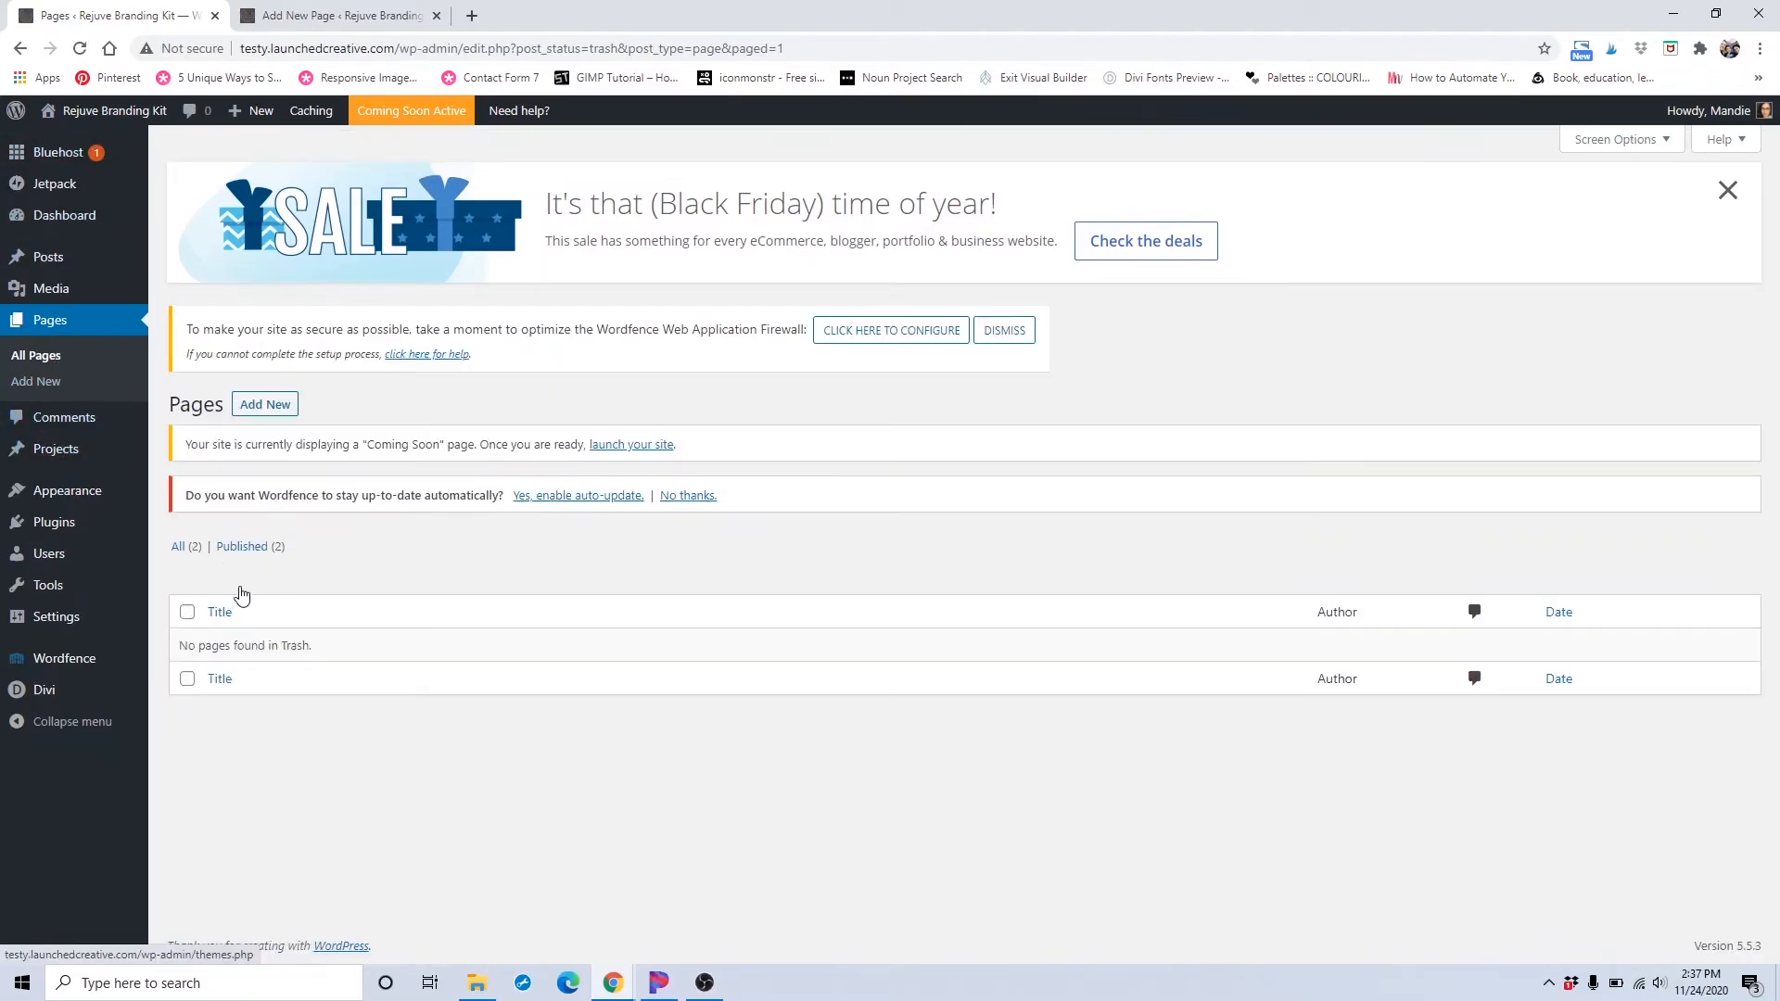
{"action": "left_click", "coordinate": [190, 549]}
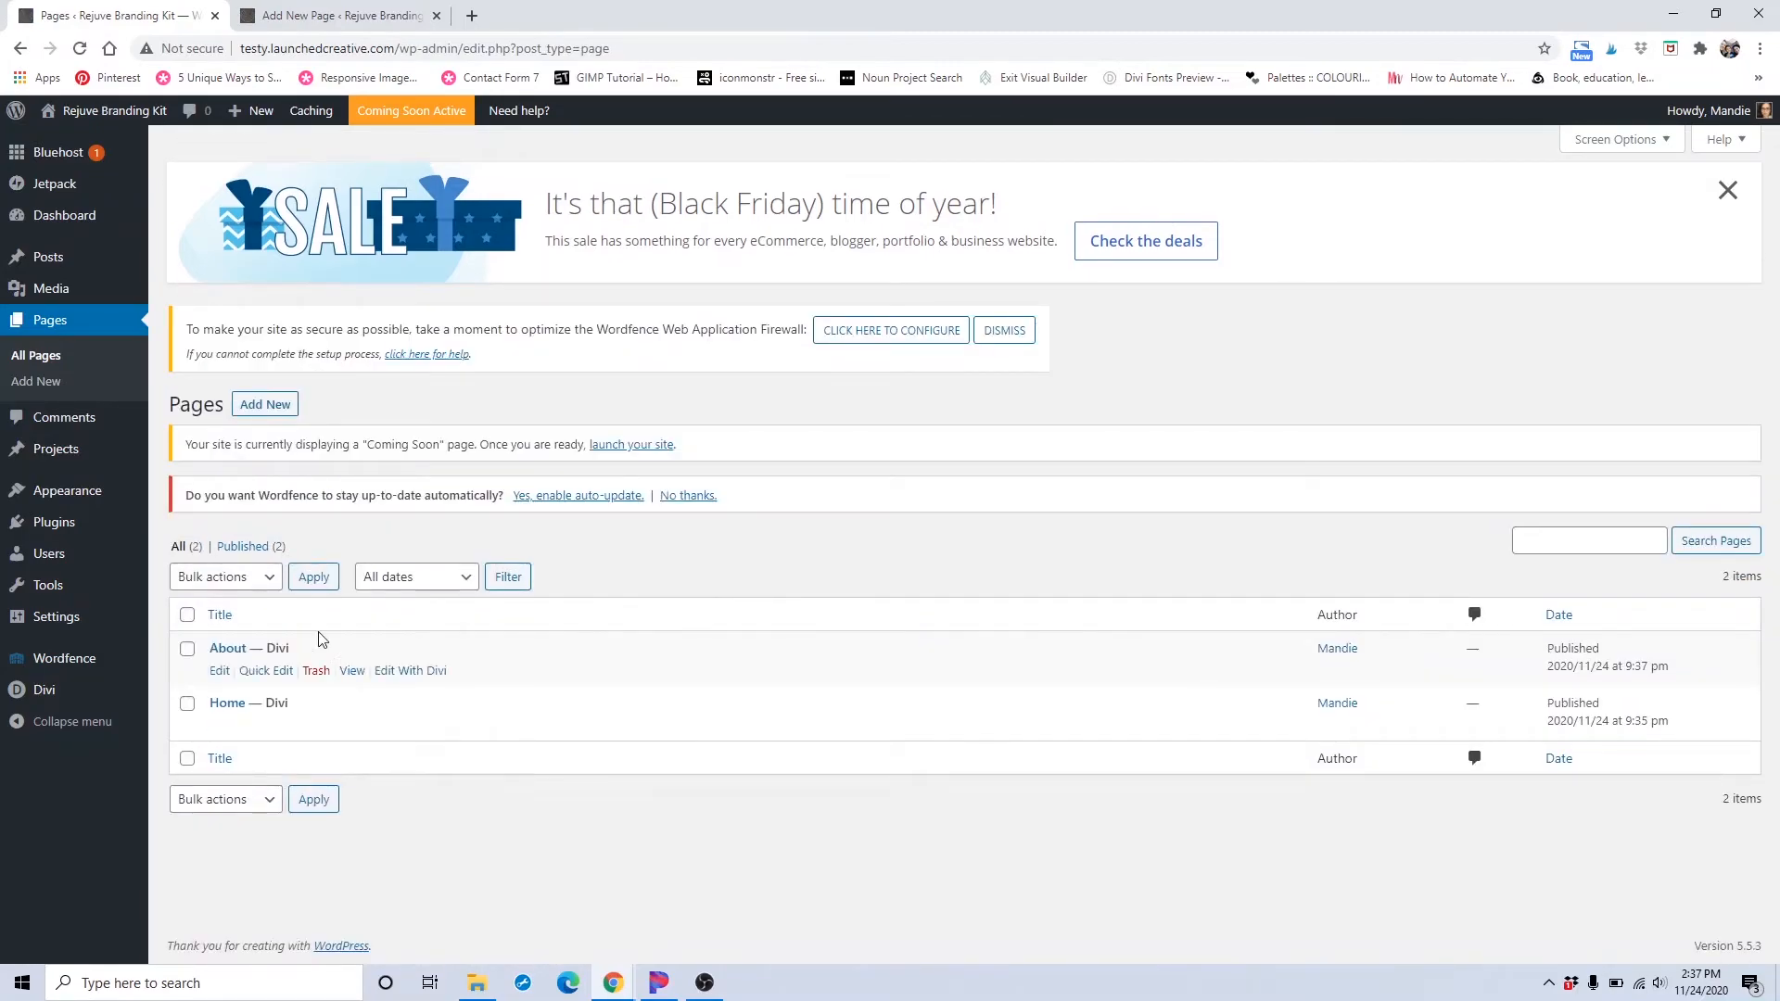
- Return to the untitled new page, title it "Services" and open it in the Divi Builder
{"action": "left_click", "coordinate": [451, 13]}
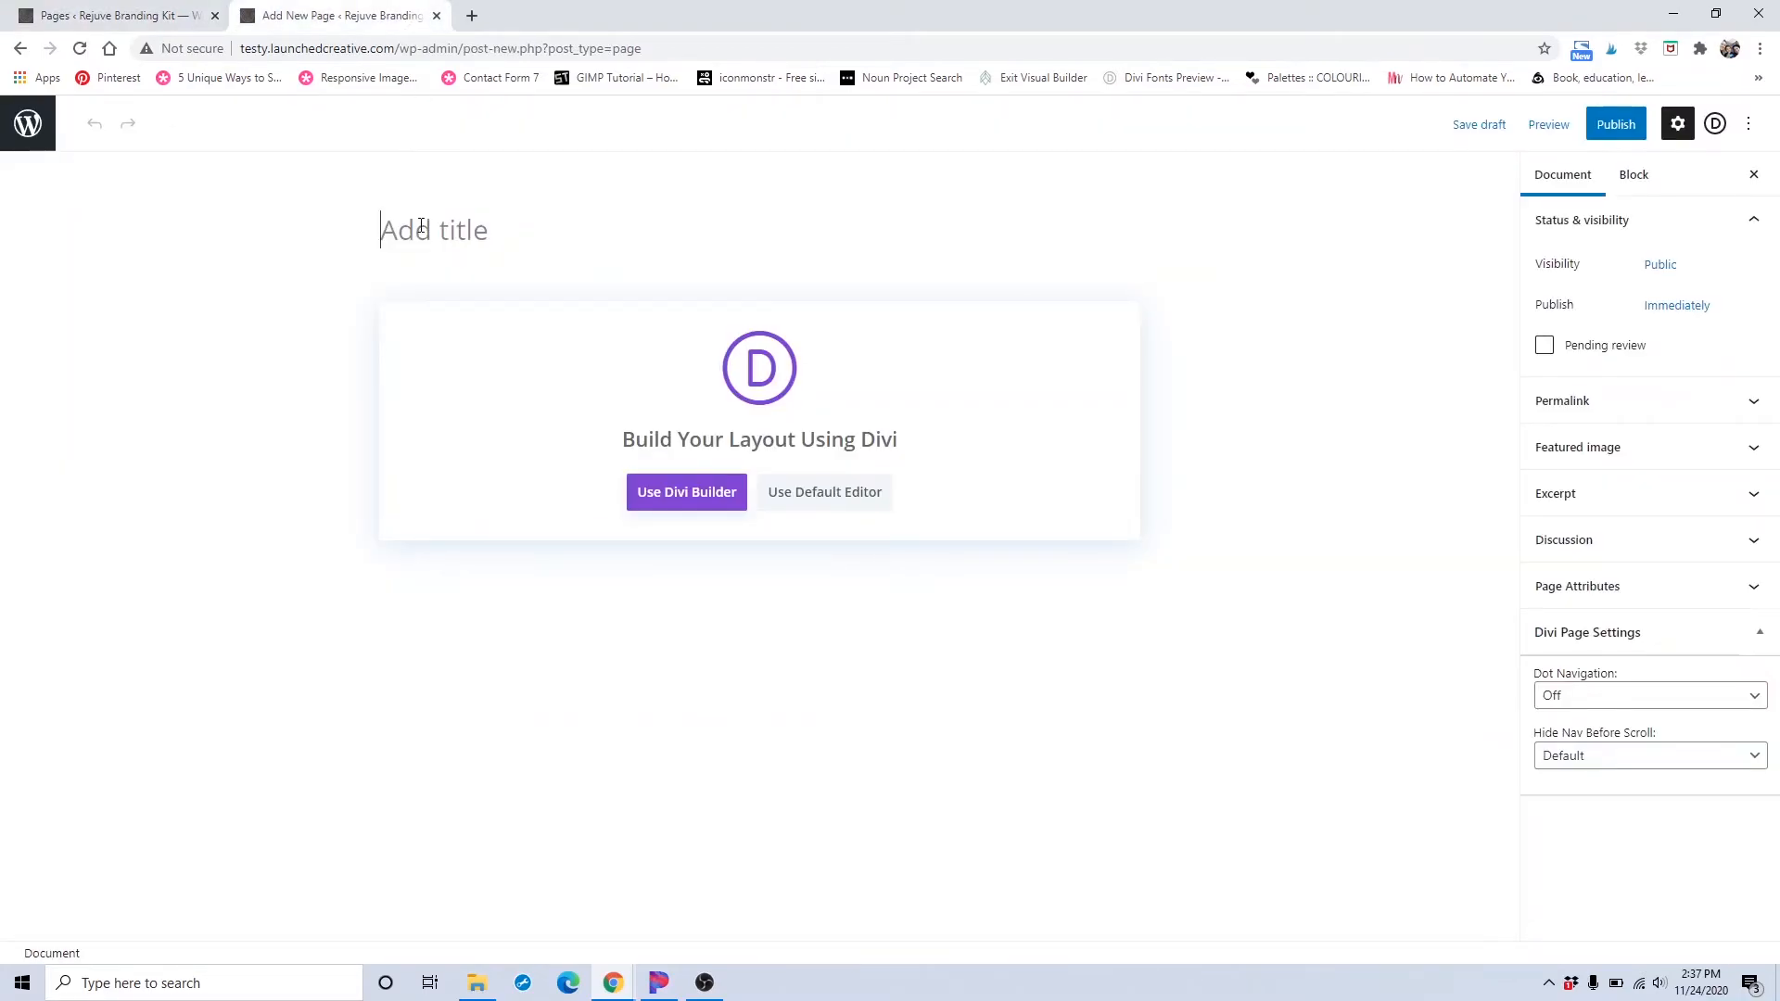
{"action": "type", "text": "Services"}
{"action": "left_click", "coordinate": [683, 501]}
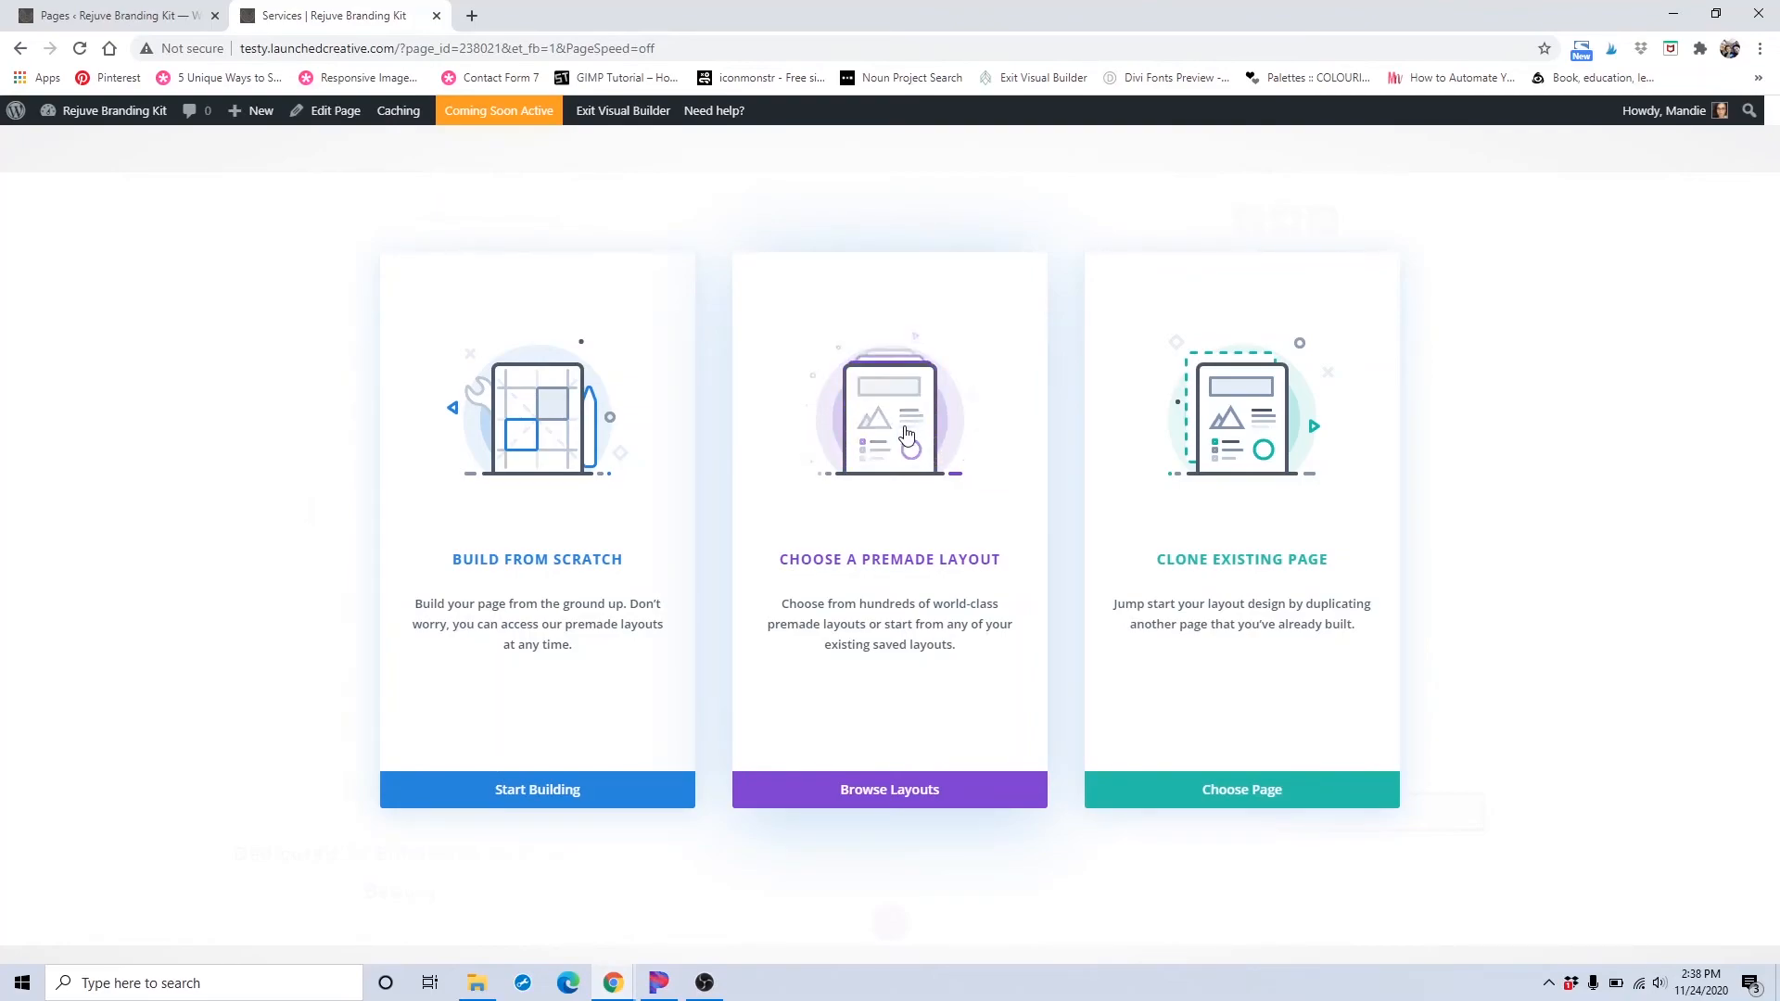
- Load the saved "Services" layout into the page and publish it
{"action": "left_click", "coordinate": [955, 796]}
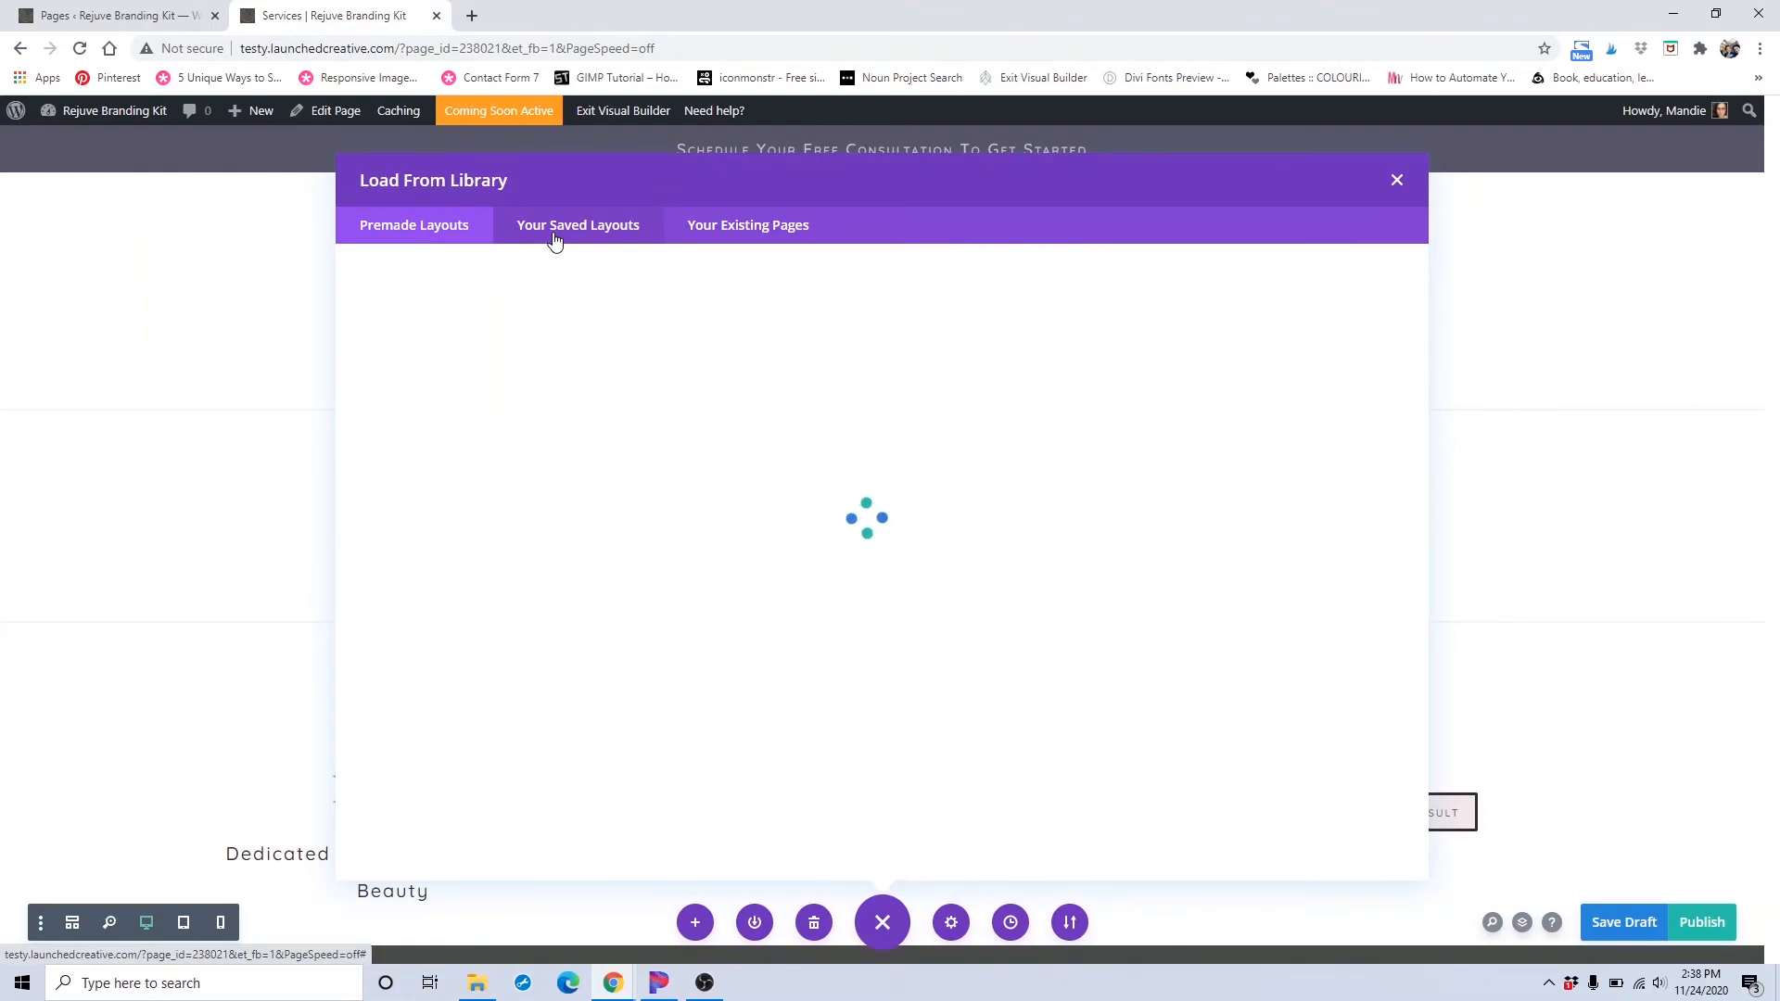
{"action": "left_click", "coordinate": [554, 240]}
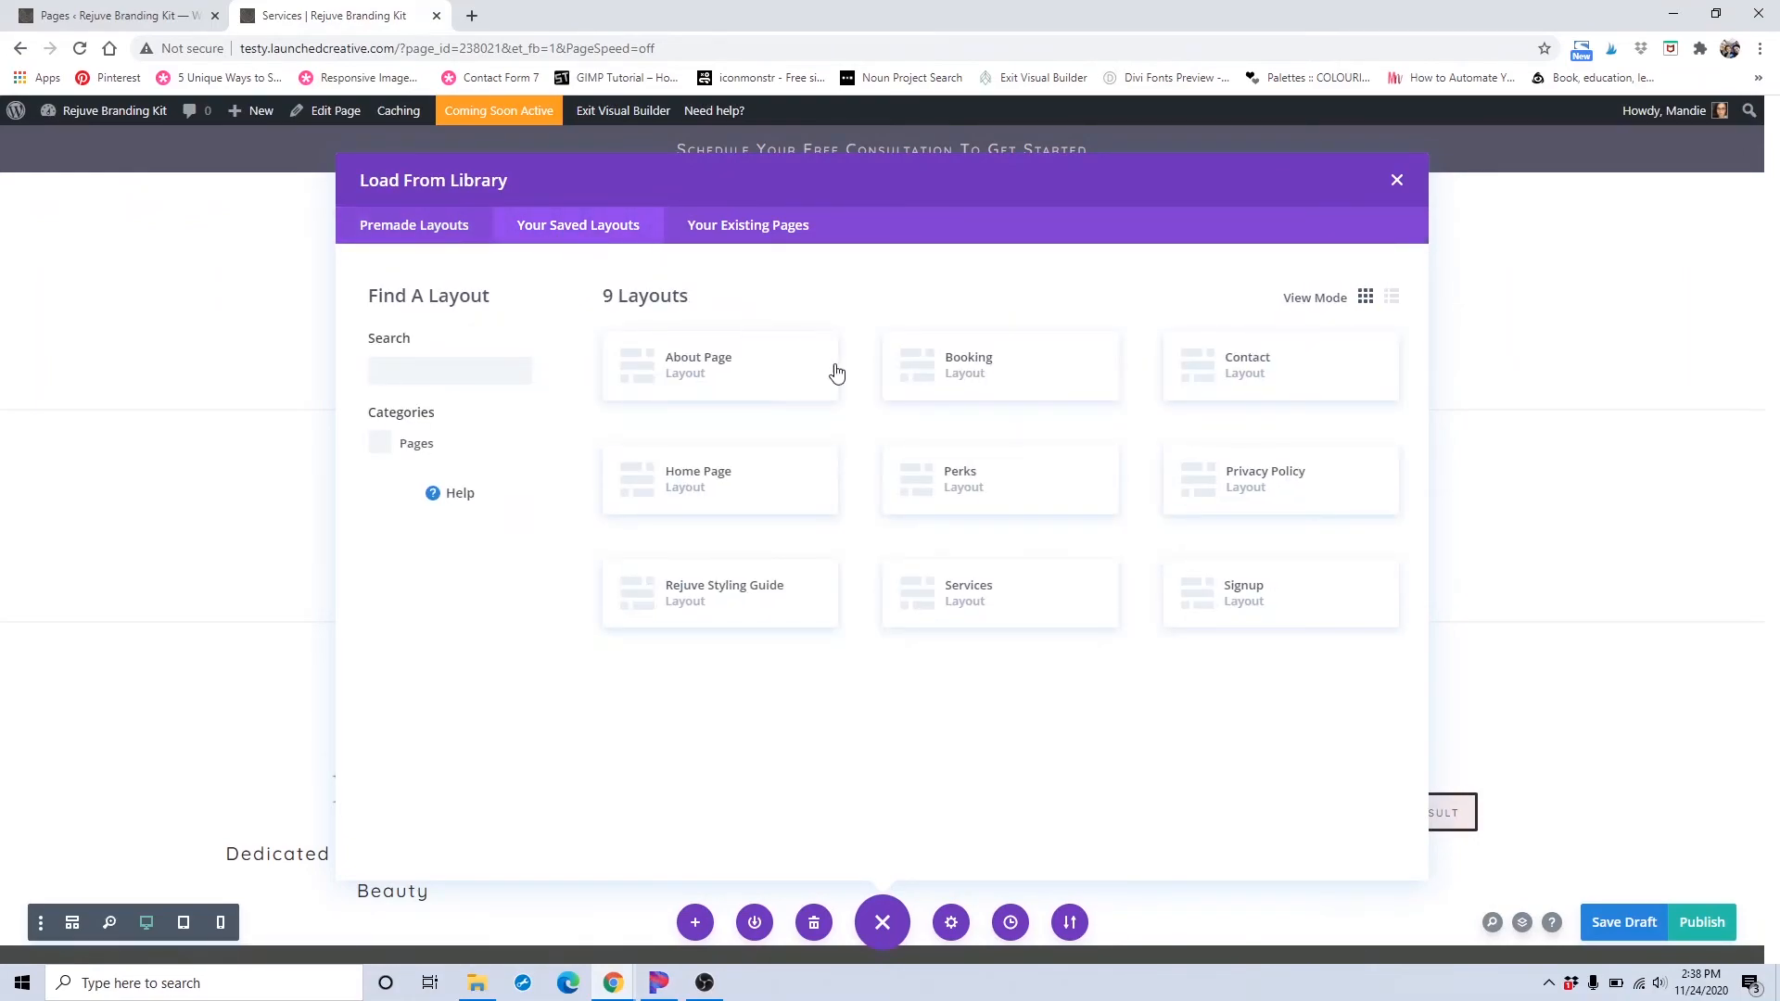
{"action": "left_click", "coordinate": [1023, 589]}
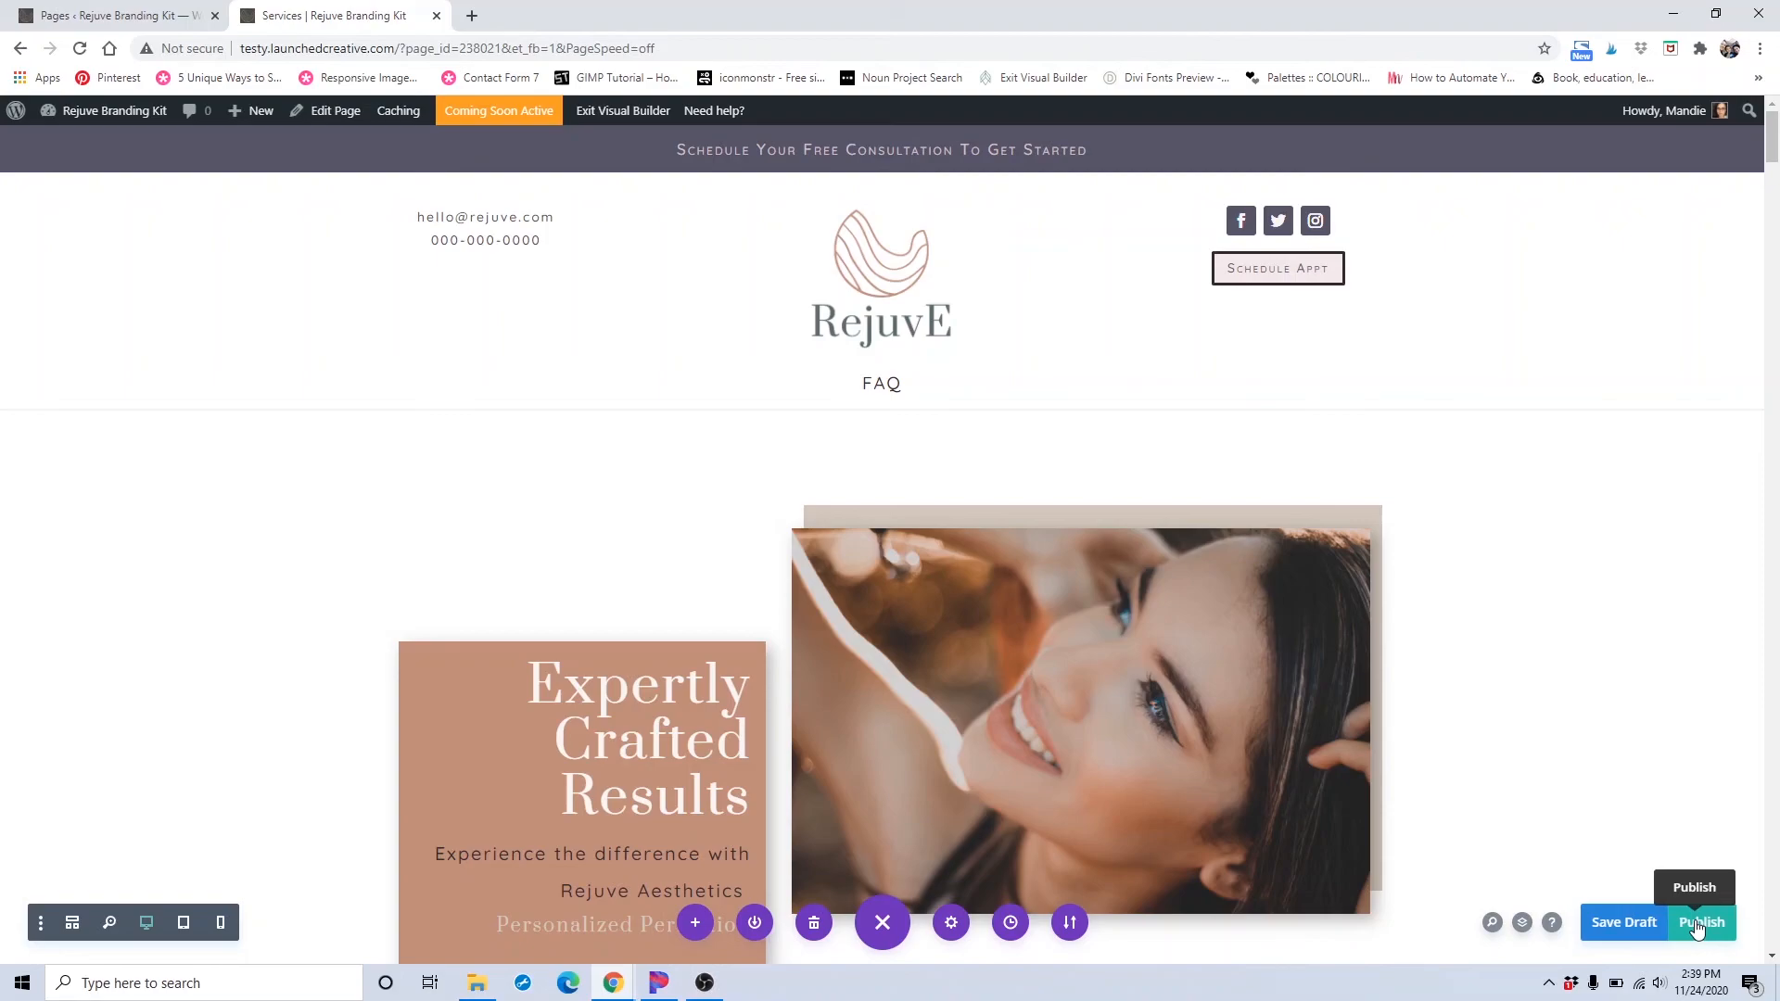
{"action": "left_click", "coordinate": [1698, 925]}
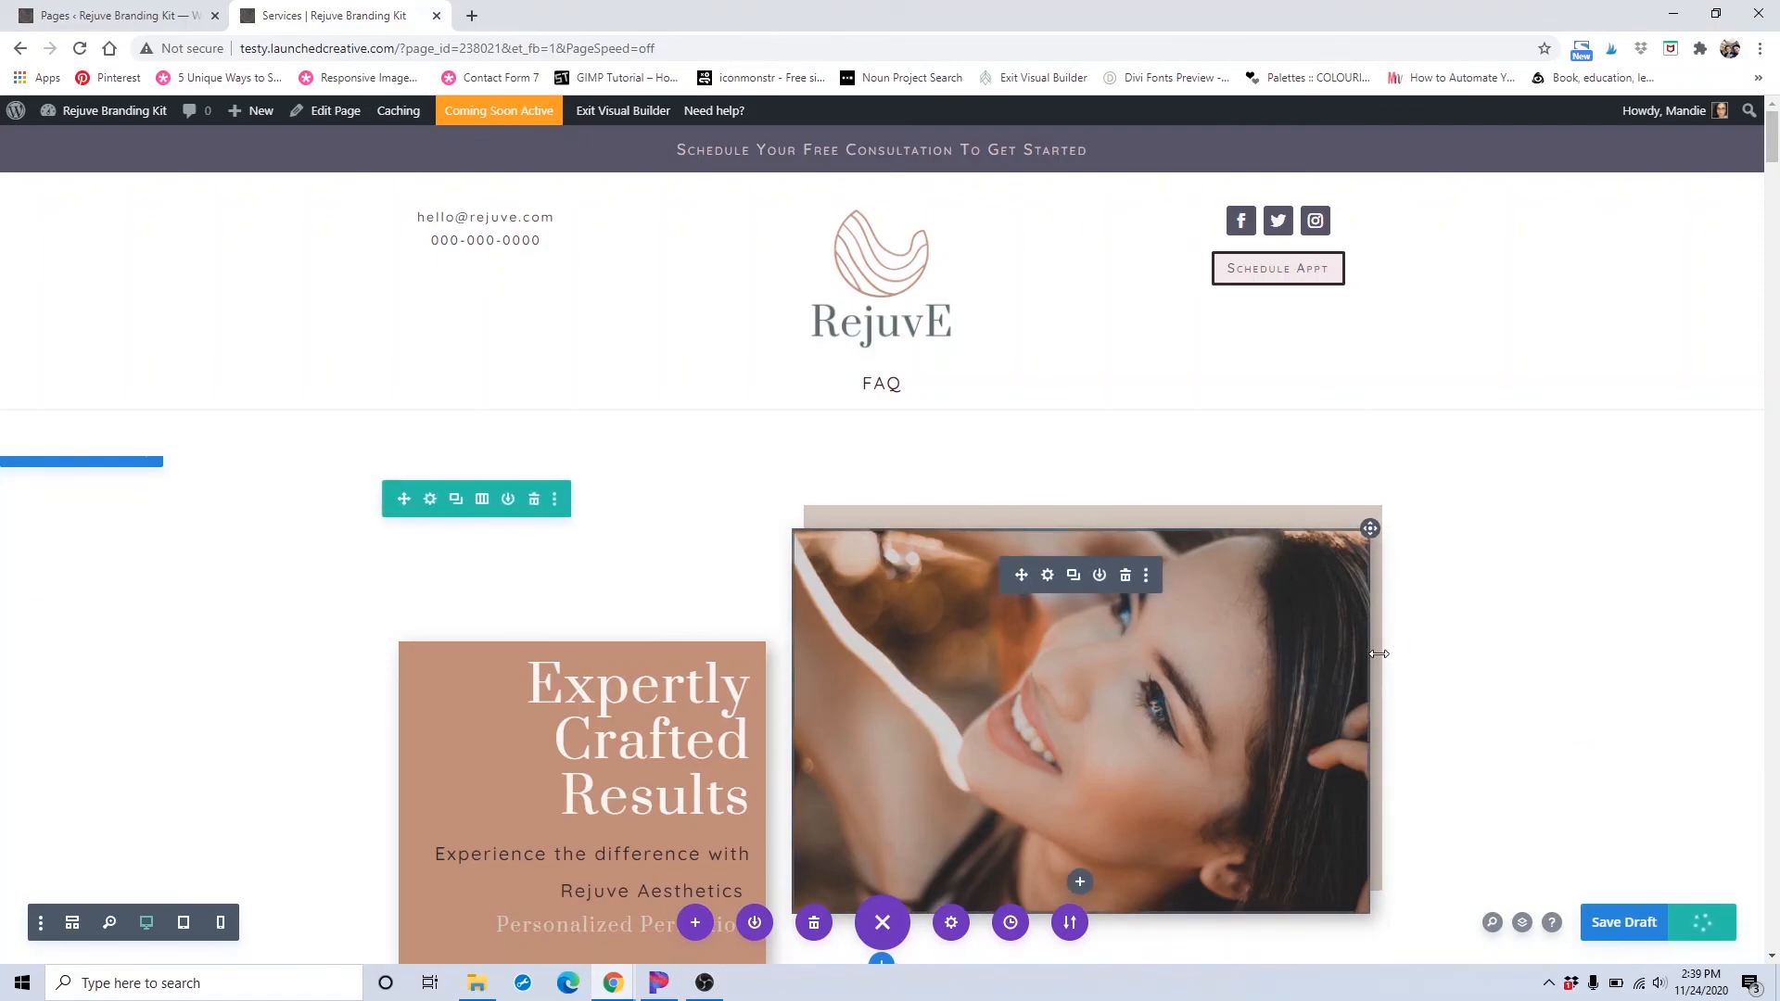
{"action": "scroll", "coordinate": [1379, 652], "scroll_direction": "down", "scroll_amount": 1}
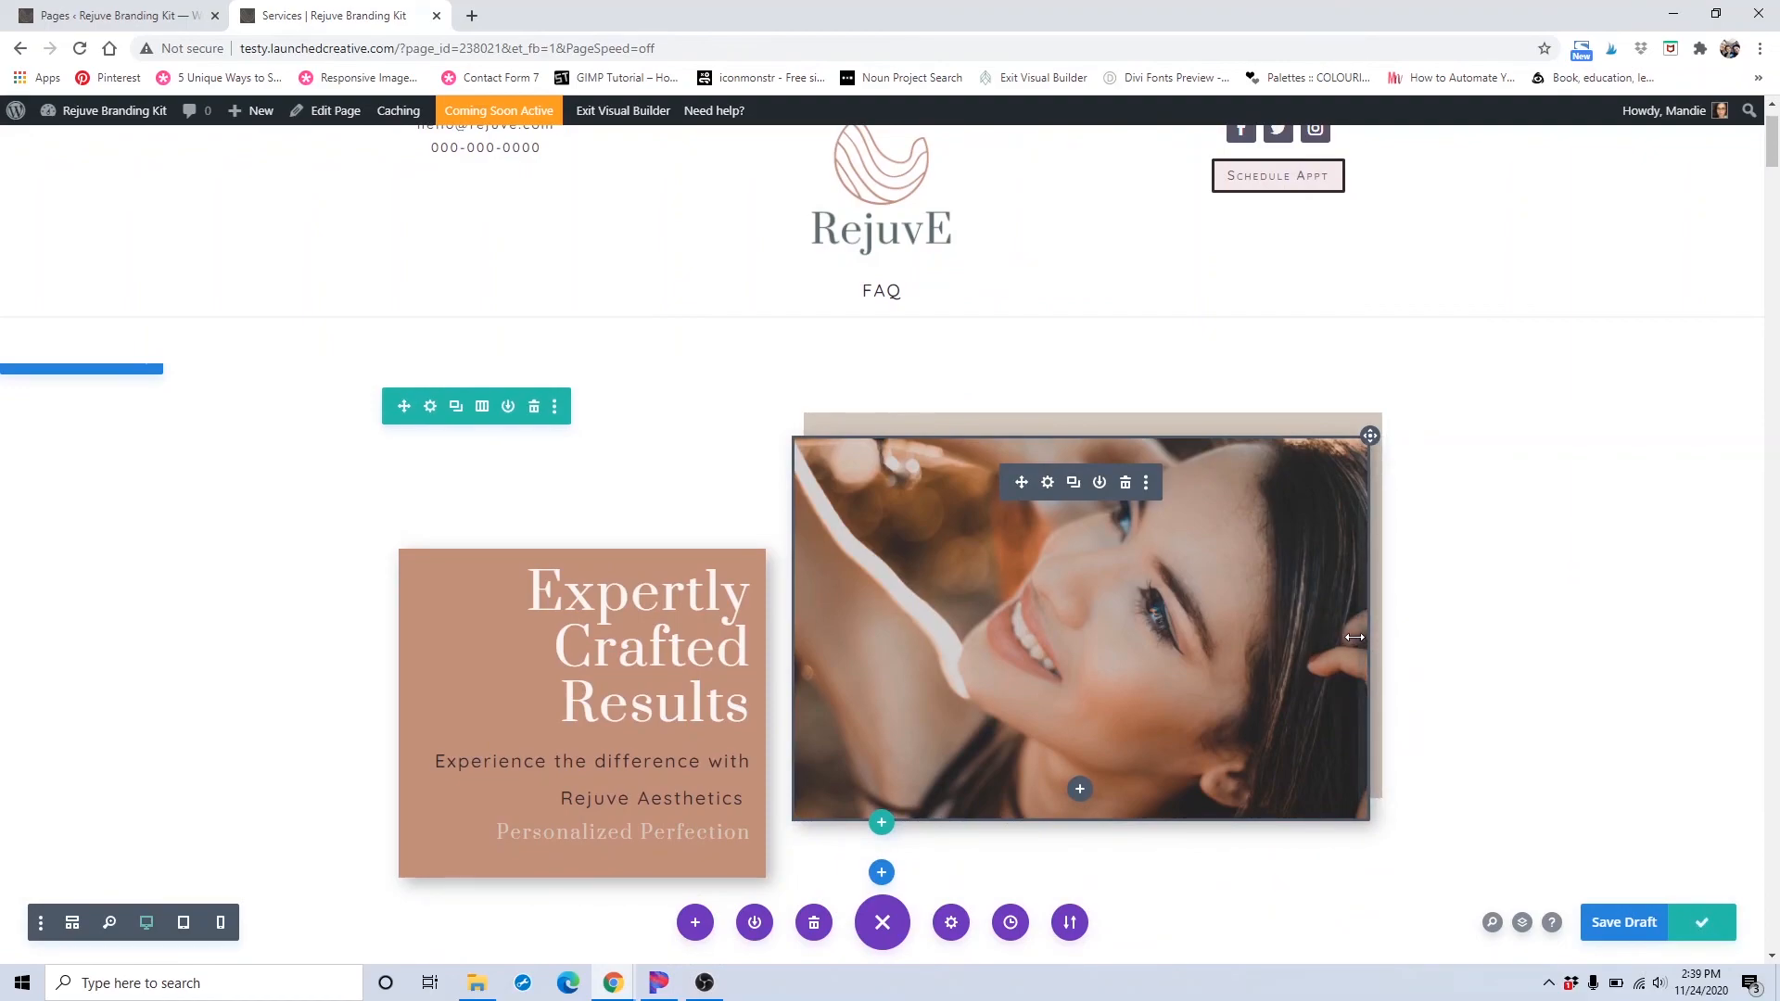
{"action": "scroll", "coordinate": [1348, 635], "scroll_direction": "up", "scroll_amount": 1}
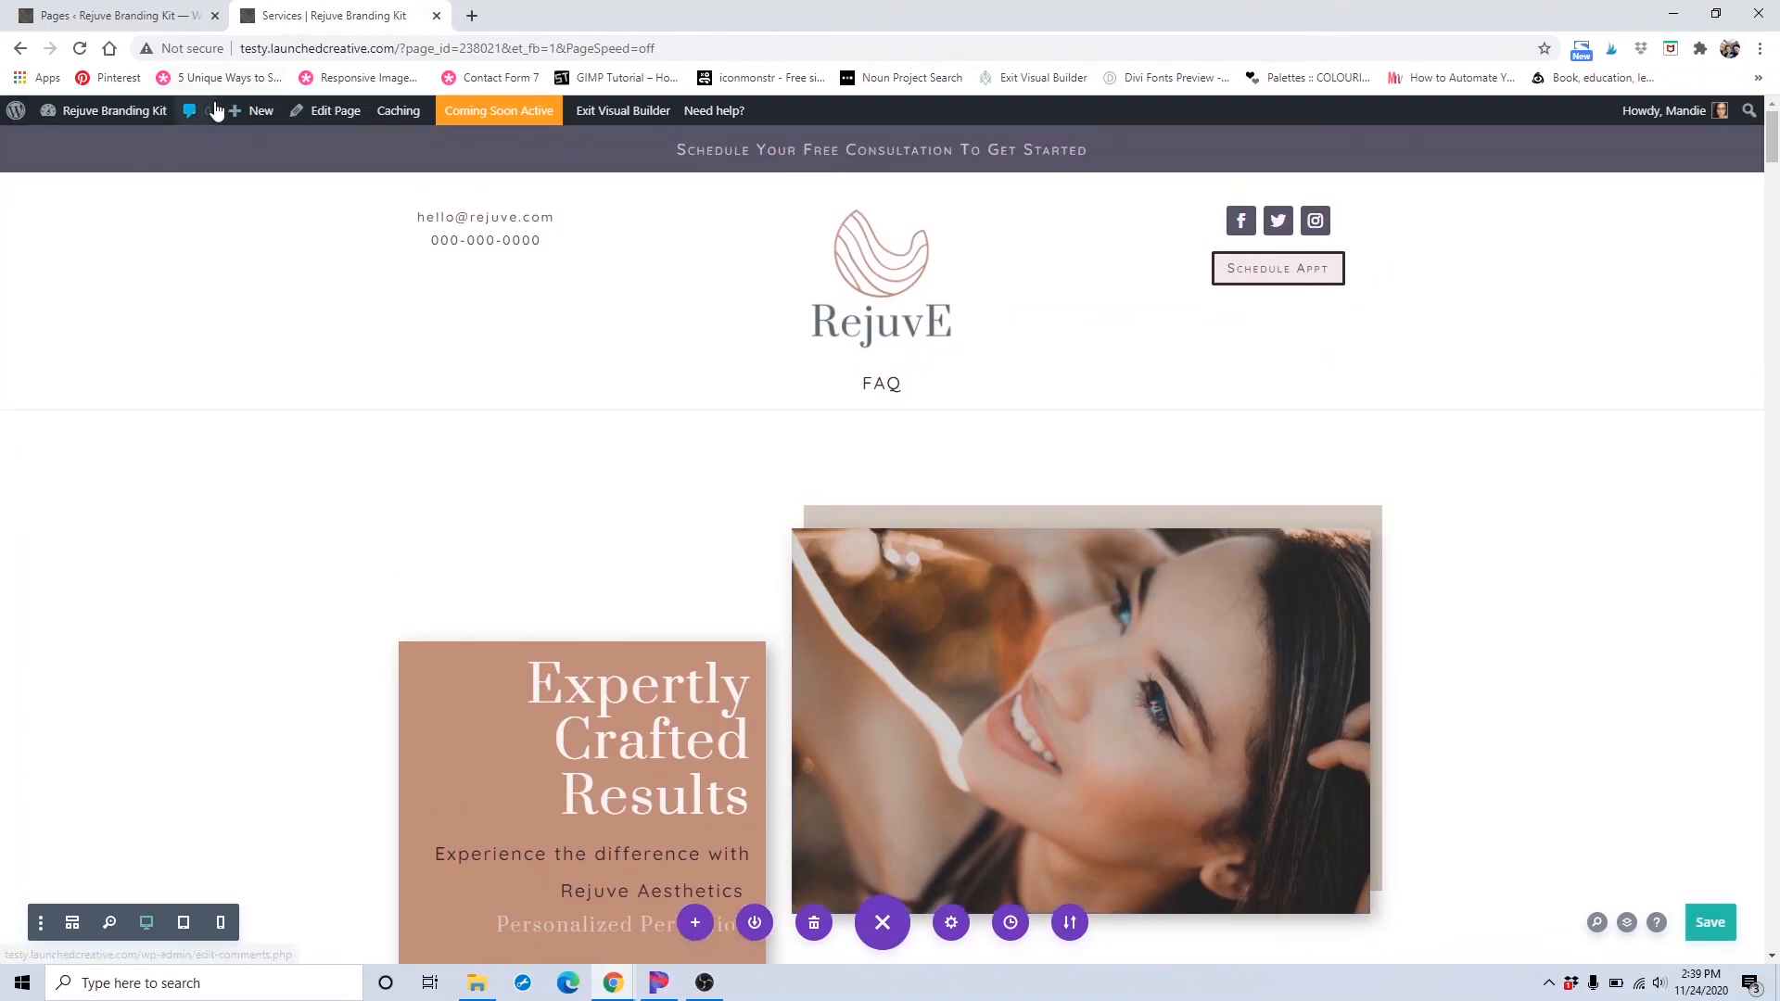
- Add one more new page to the site
{"action": "mouse_move", "coordinate": [238, 125]}
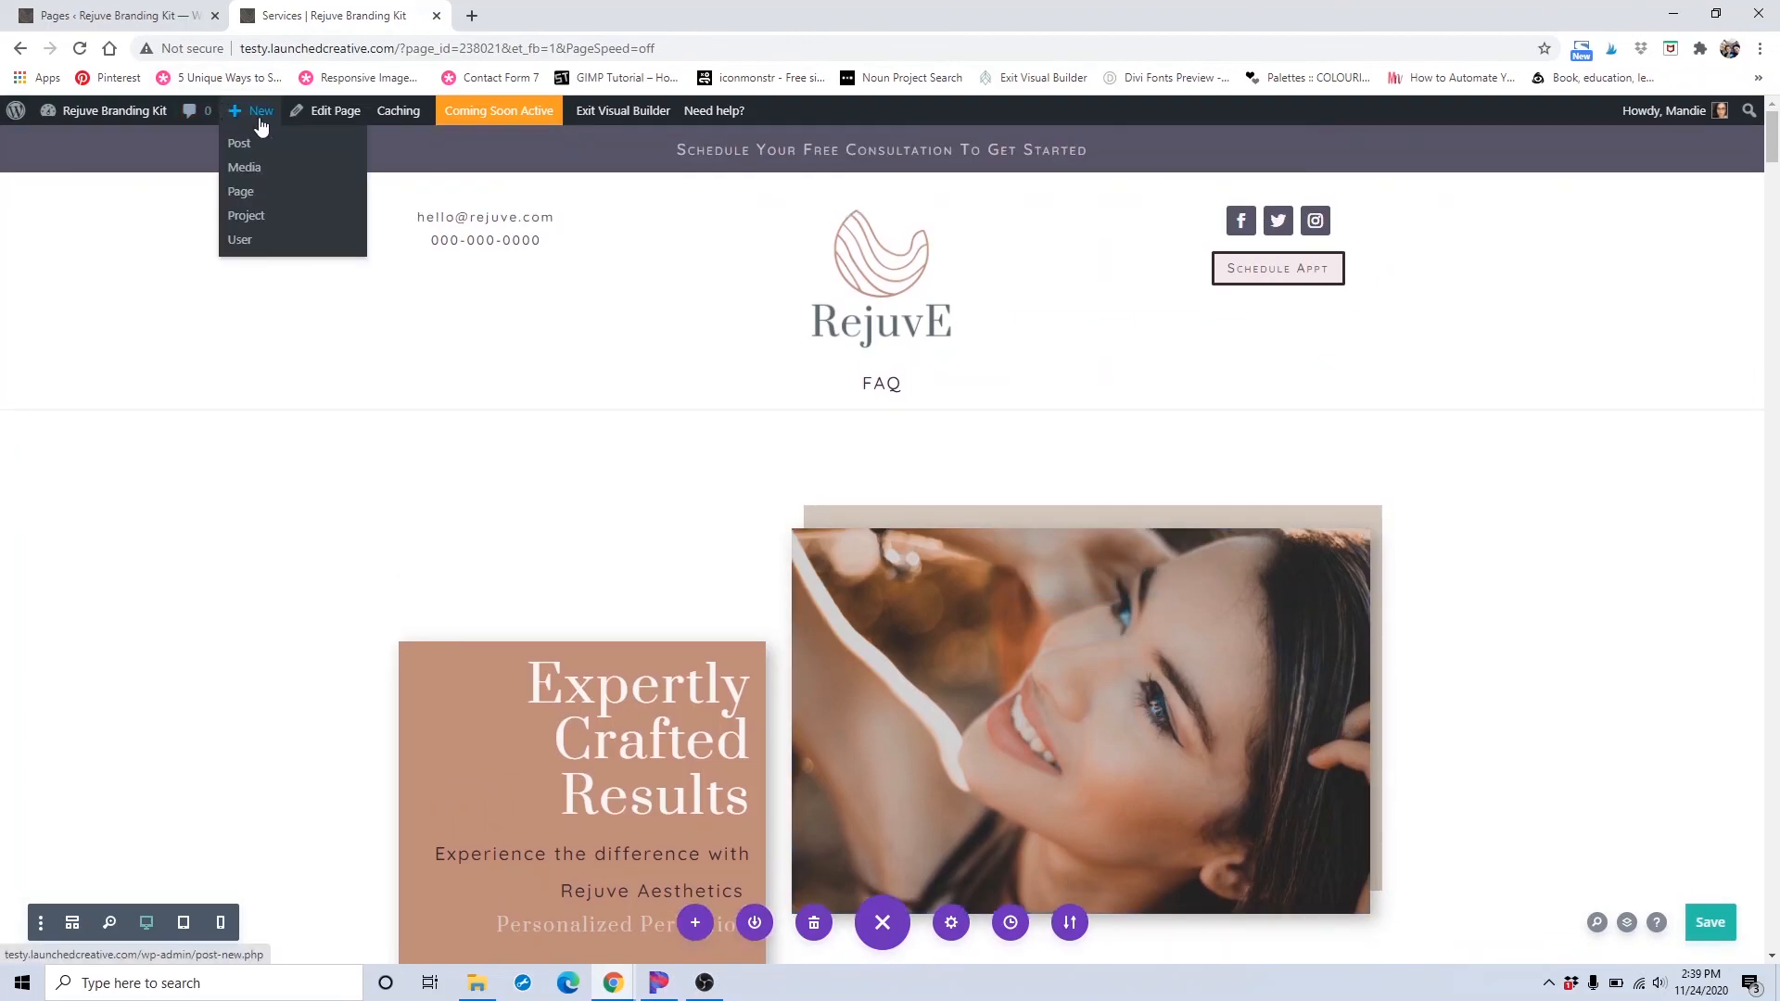